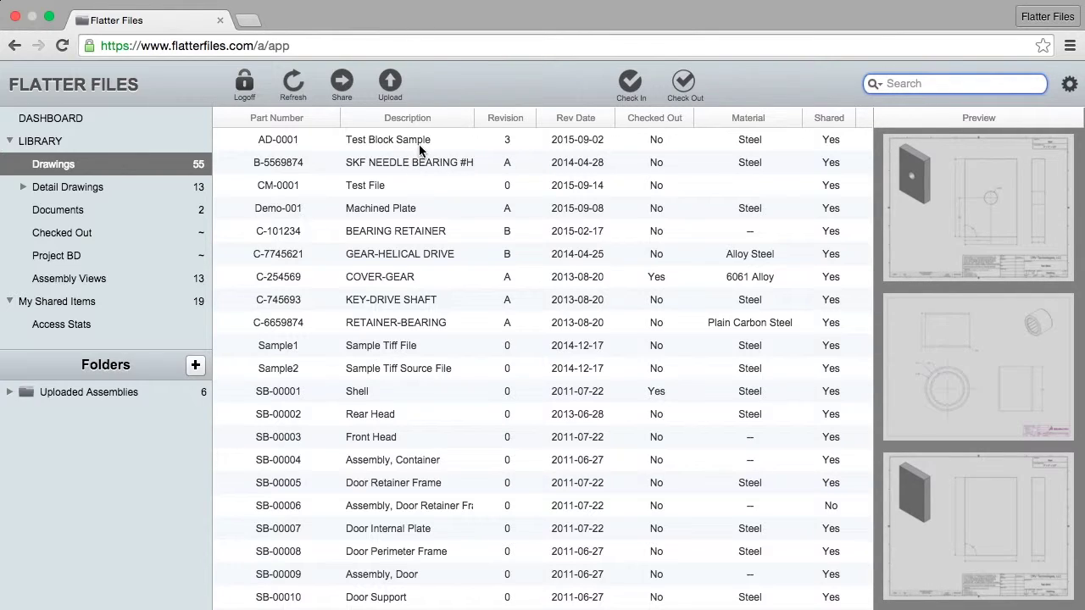
- Select the five drawings from B-5569874 through C-7745621
{"action": "left_click", "coordinate": [372, 44]}
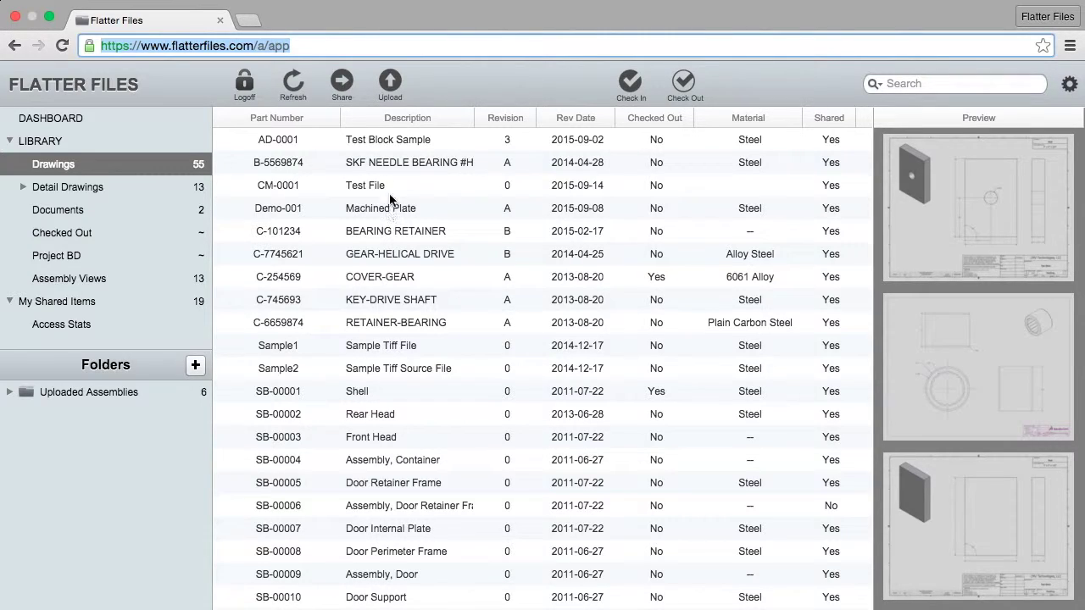
{"action": "left_click", "coordinate": [418, 163]}
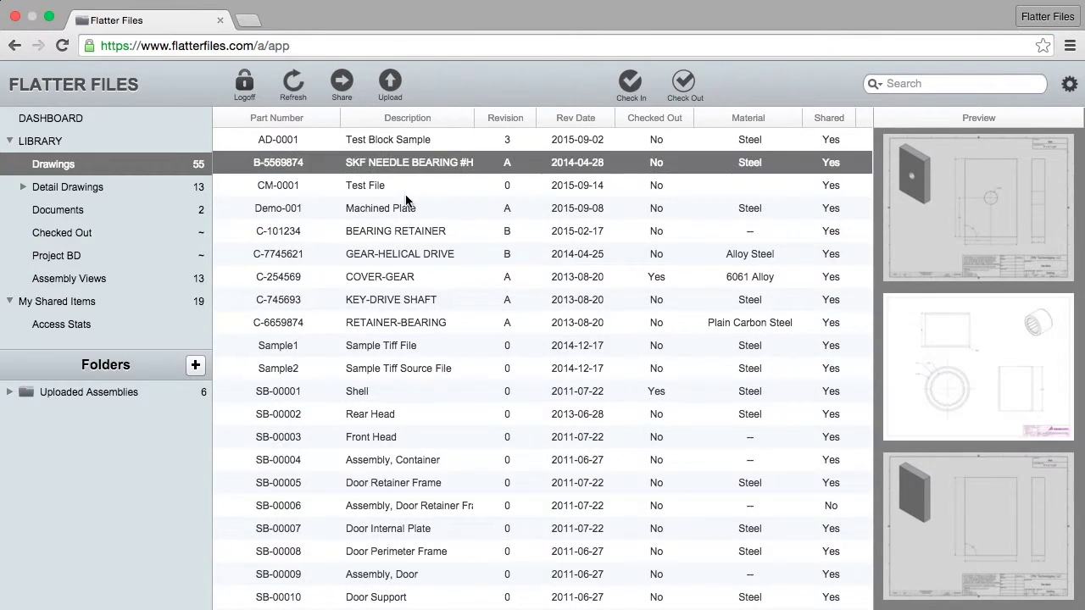
{"action": "left_click", "coordinate": [416, 253], "text": "shift"}
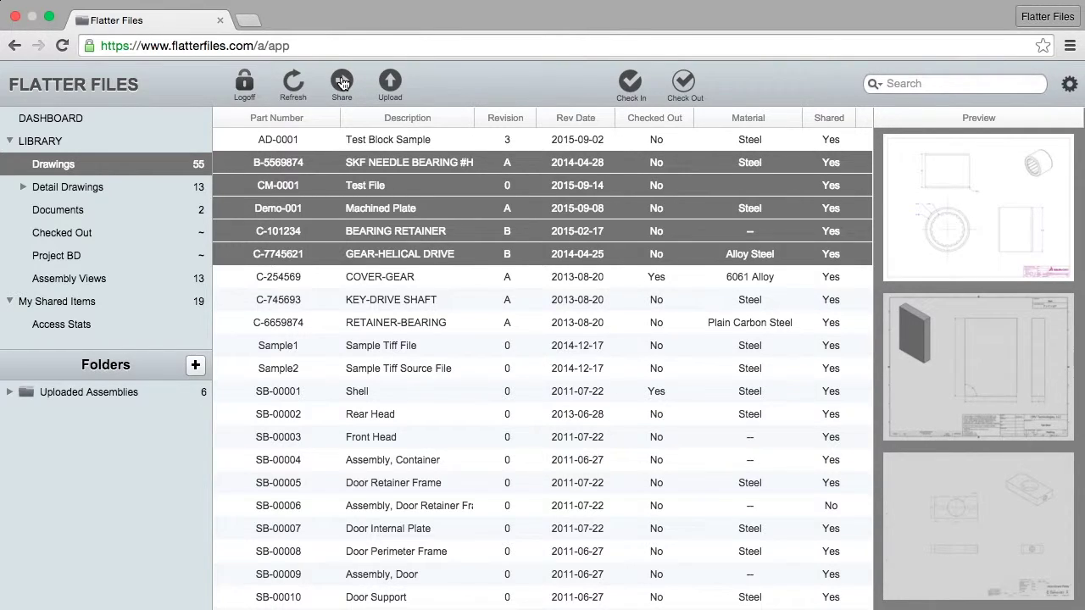
- Share them as an external link to two recipients' e-mail addresses, protected by a password
{"action": "left_click", "coordinate": [342, 82]}
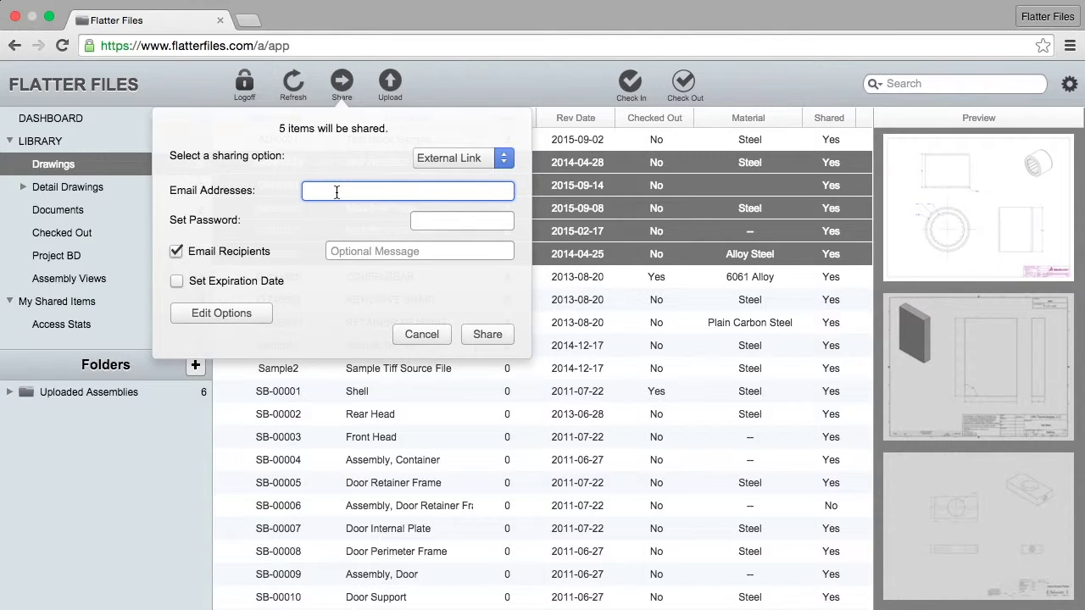
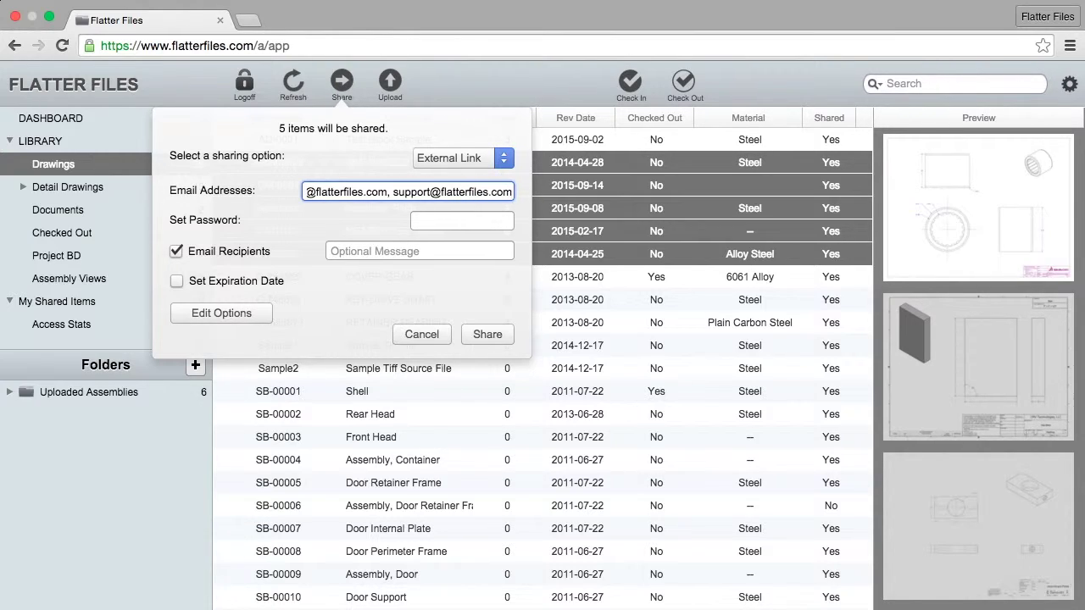
{"action": "left_click", "coordinate": [462, 221]}
{"action": "type", "text": "test"}
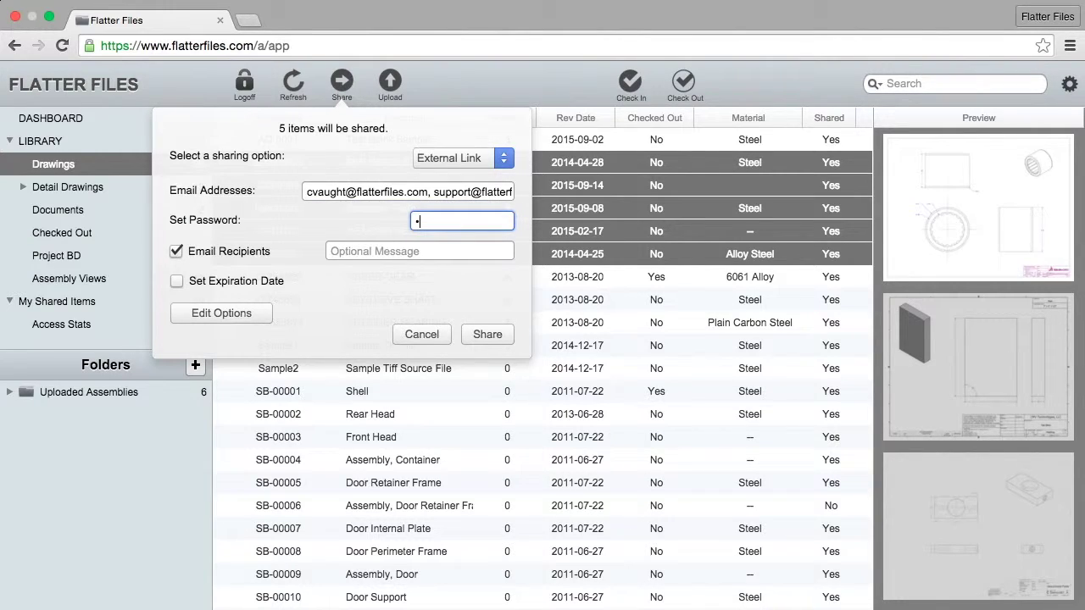
{"action": "type", "text": "12"}
- Turn off recipient e-mails, leave no expiration date, and submit the five-drawing share
{"action": "left_click", "coordinate": [176, 253]}
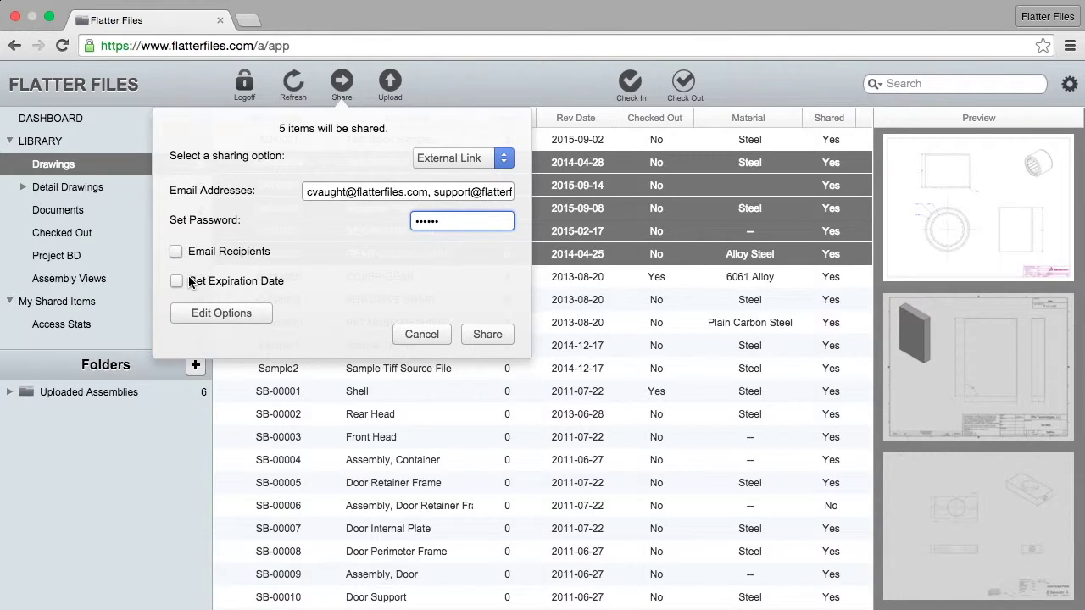
{"action": "left_click", "coordinate": [177, 281]}
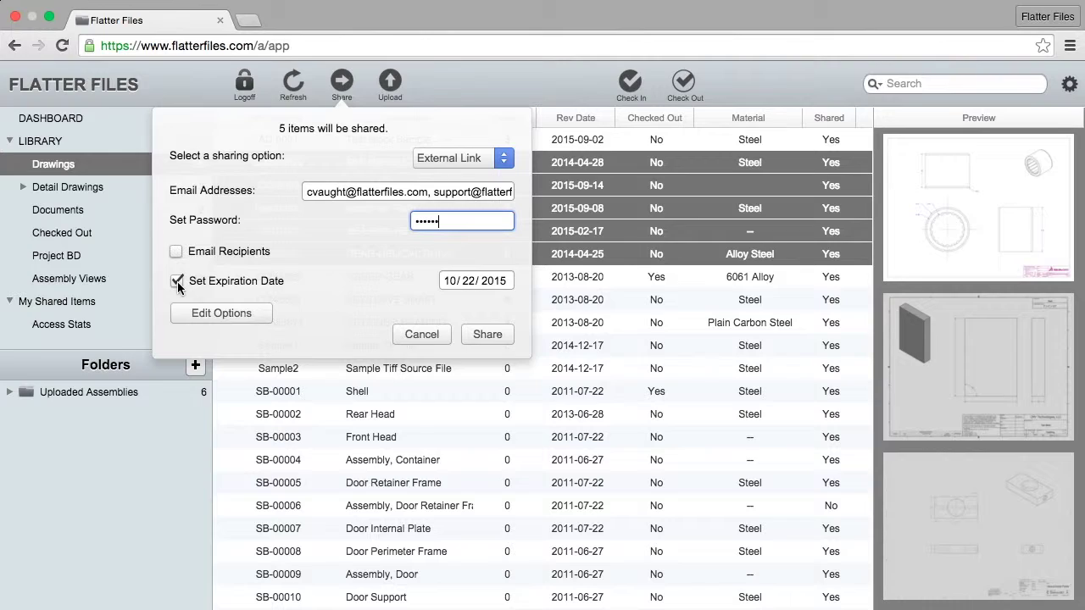
{"action": "left_click", "coordinate": [178, 281]}
{"action": "left_click", "coordinate": [231, 316]}
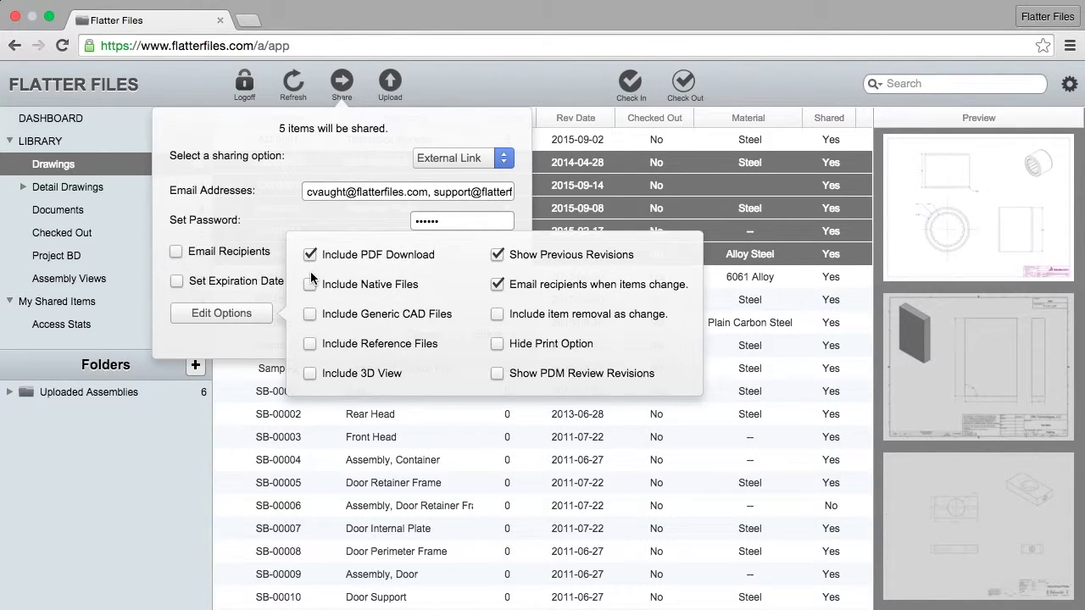
{"action": "left_click", "coordinate": [236, 343]}
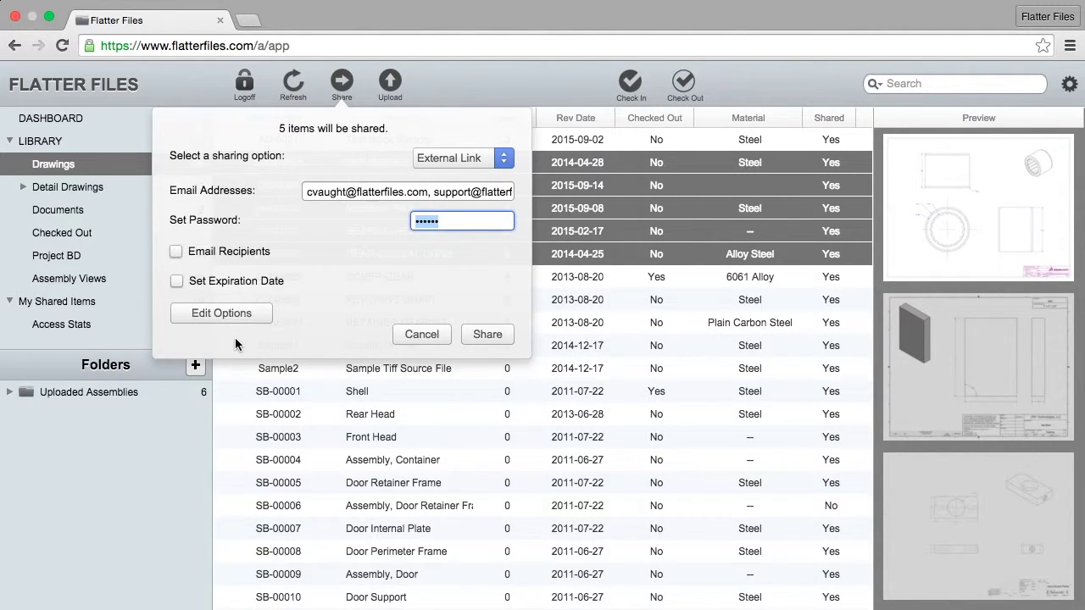
{"action": "left_click", "coordinate": [235, 317]}
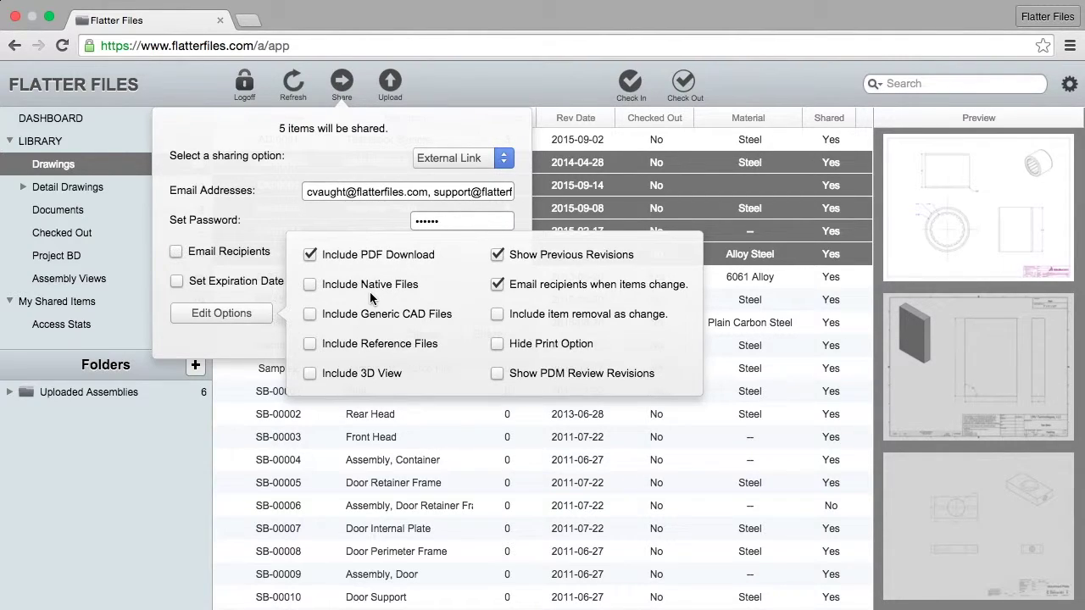
{"action": "left_click", "coordinate": [224, 348]}
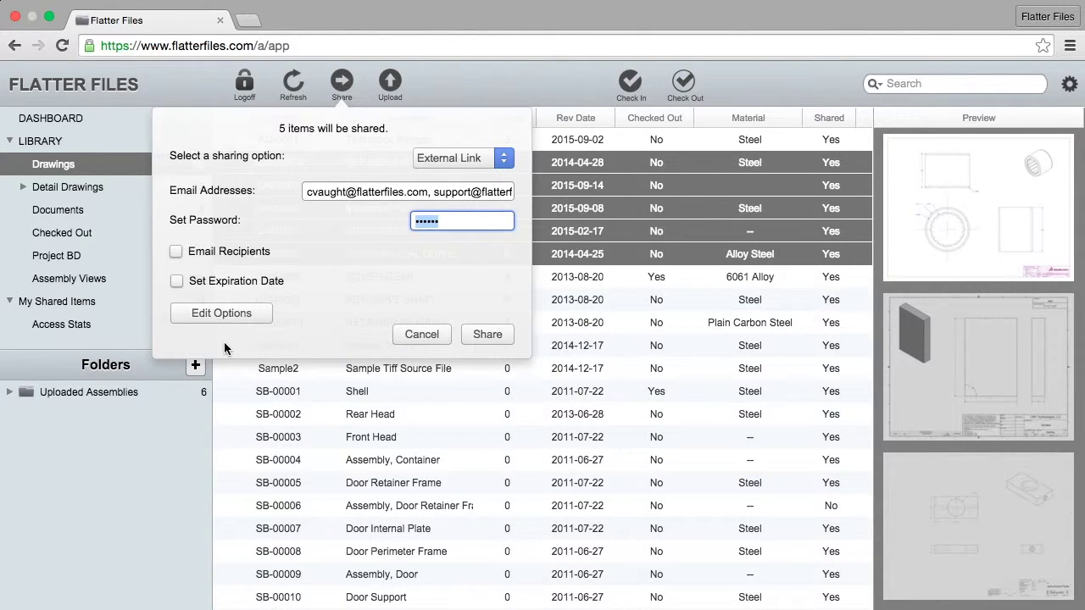
{"action": "left_click", "coordinate": [488, 334]}
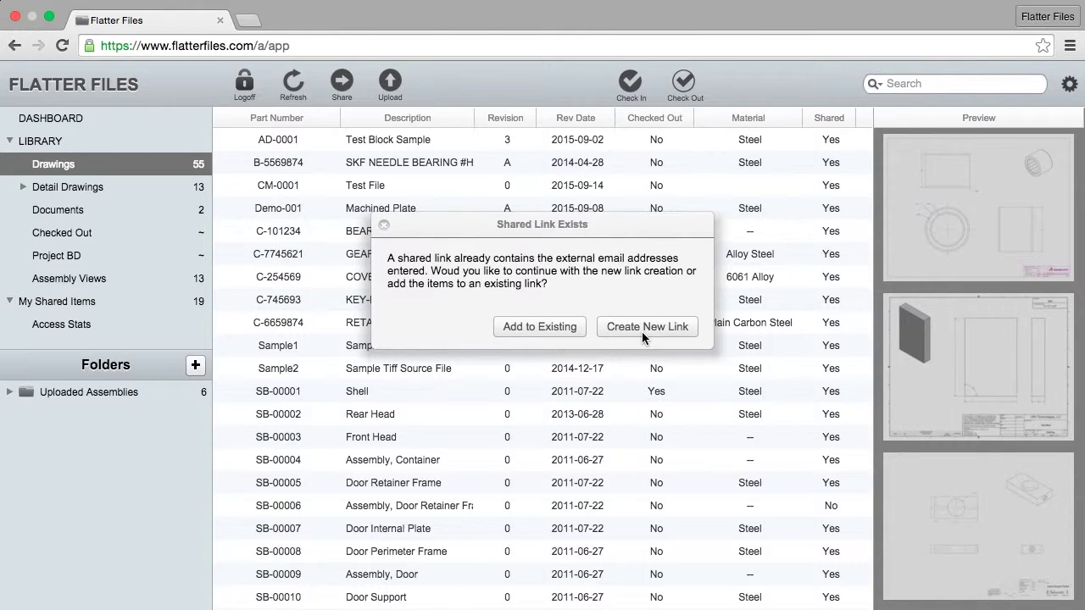
- Choose Create New Link rather than extending the existing shared link
{"action": "left_click", "coordinate": [617, 331]}
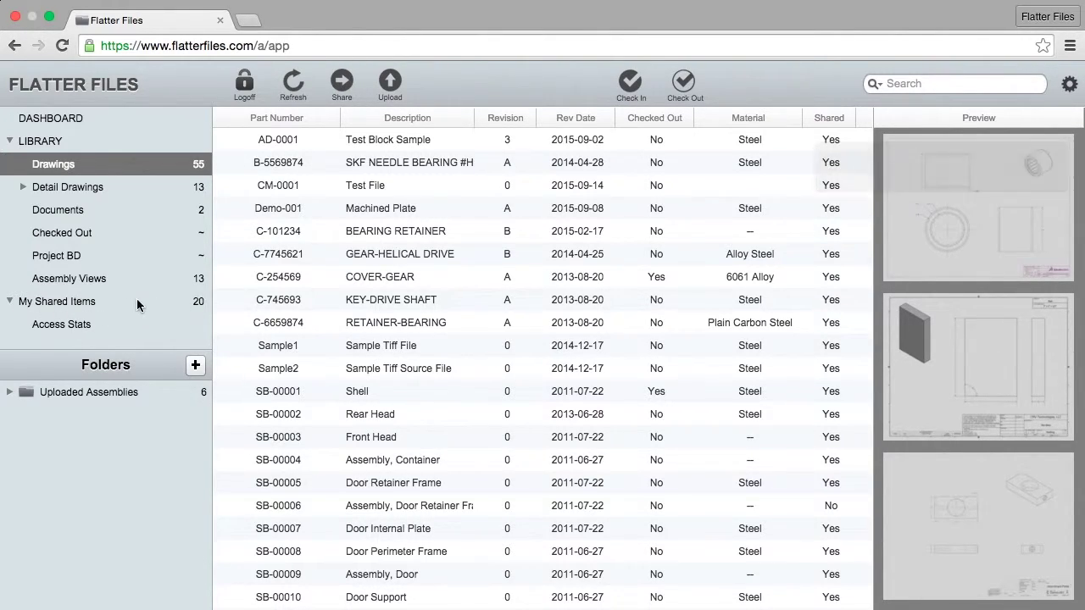
- List My Shared Items and review the newest share's part list
{"action": "left_click", "coordinate": [81, 301]}
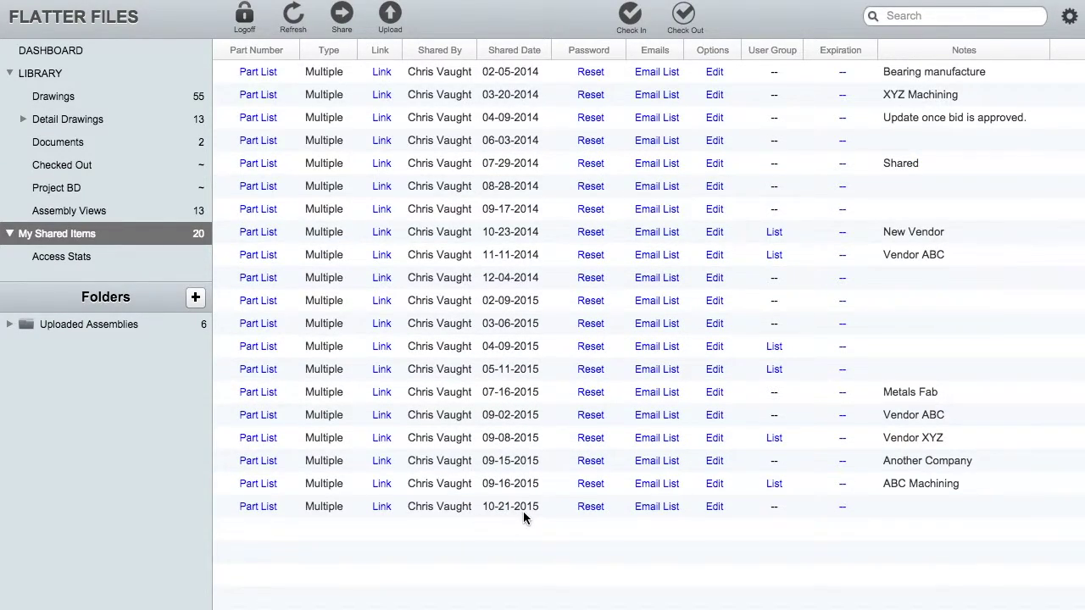
{"action": "left_click", "coordinate": [260, 509]}
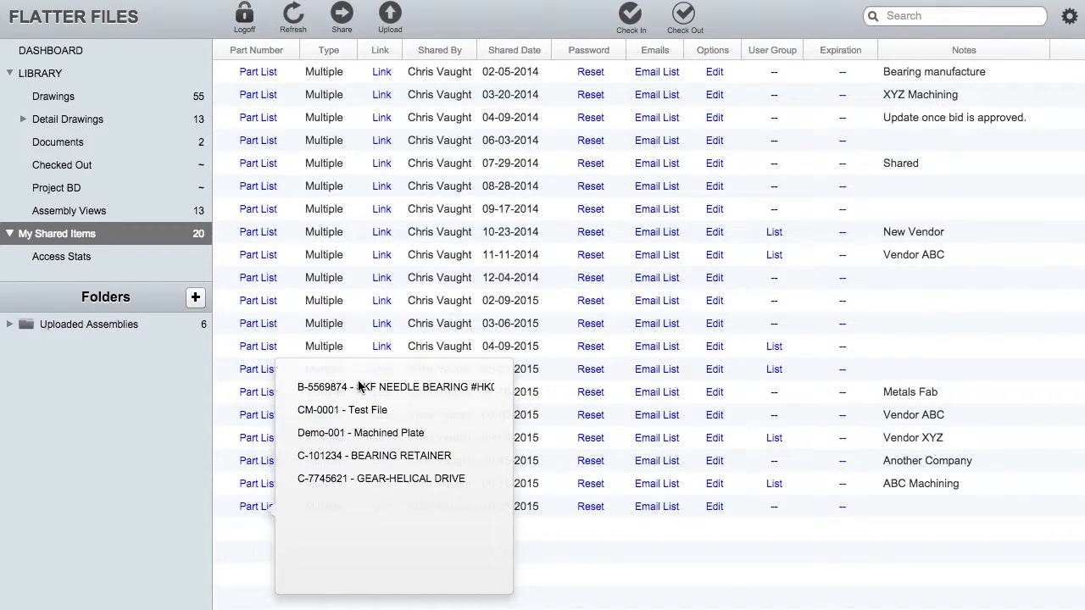
{"action": "left_click", "coordinate": [615, 551]}
- Set the 10-21-2015 share's note to 'Test Vendor Link'
{"action": "mouse_move", "coordinate": [382, 508]}
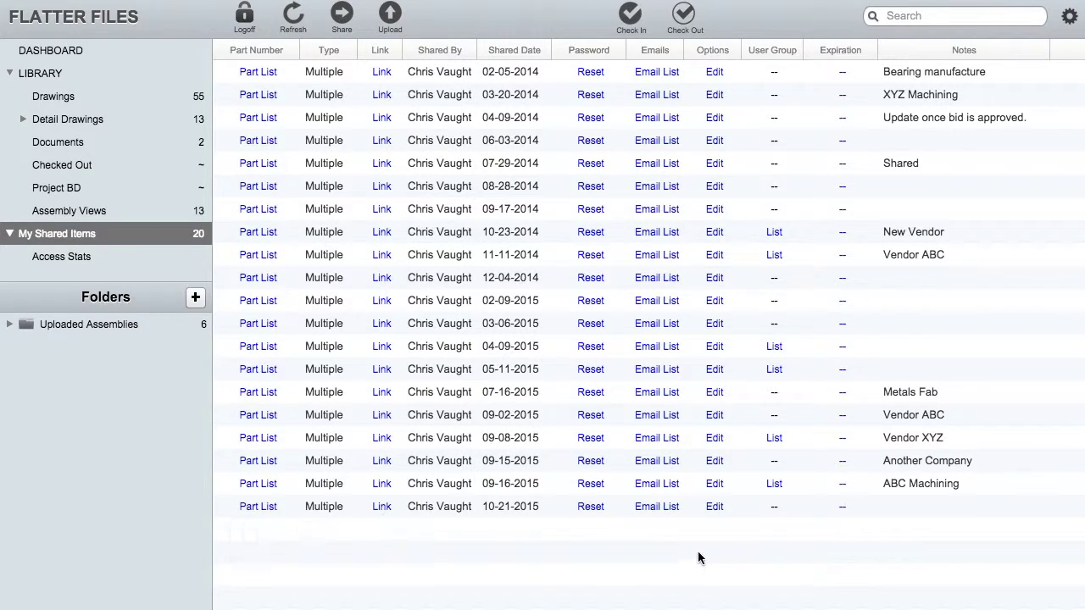
{"action": "left_click", "coordinate": [900, 506]}
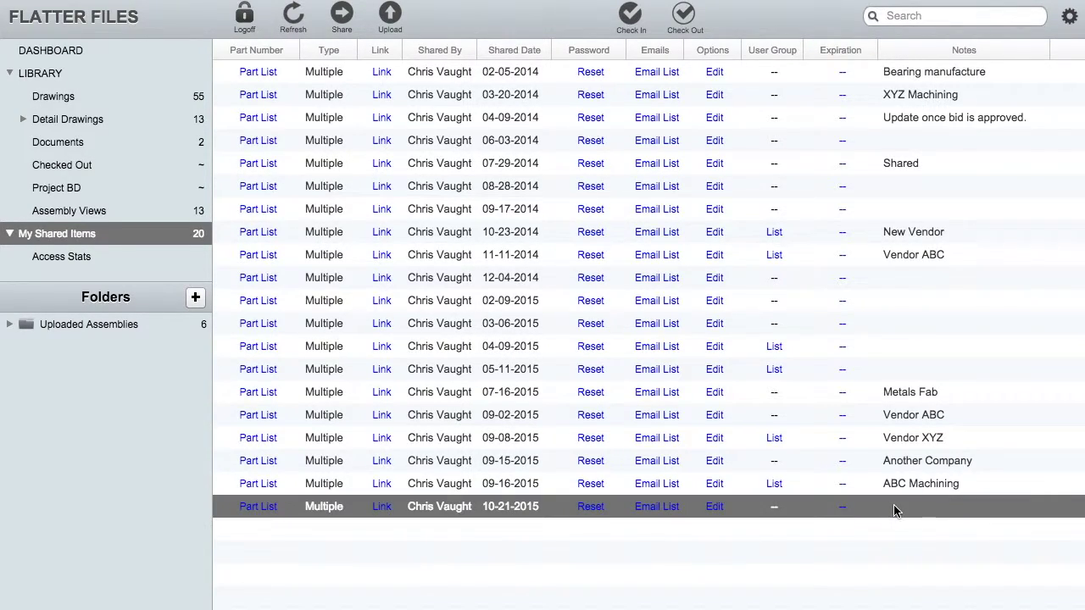
{"action": "left_click", "coordinate": [894, 508]}
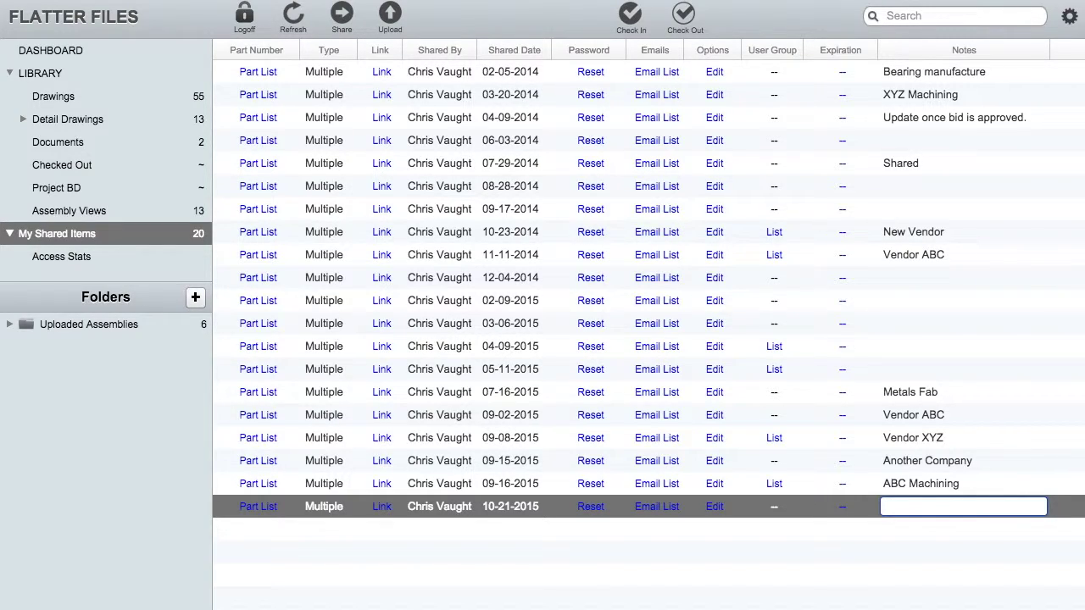
{"action": "type", "text": "Test Vendor Link"}
{"action": "left_click", "coordinate": [898, 539]}
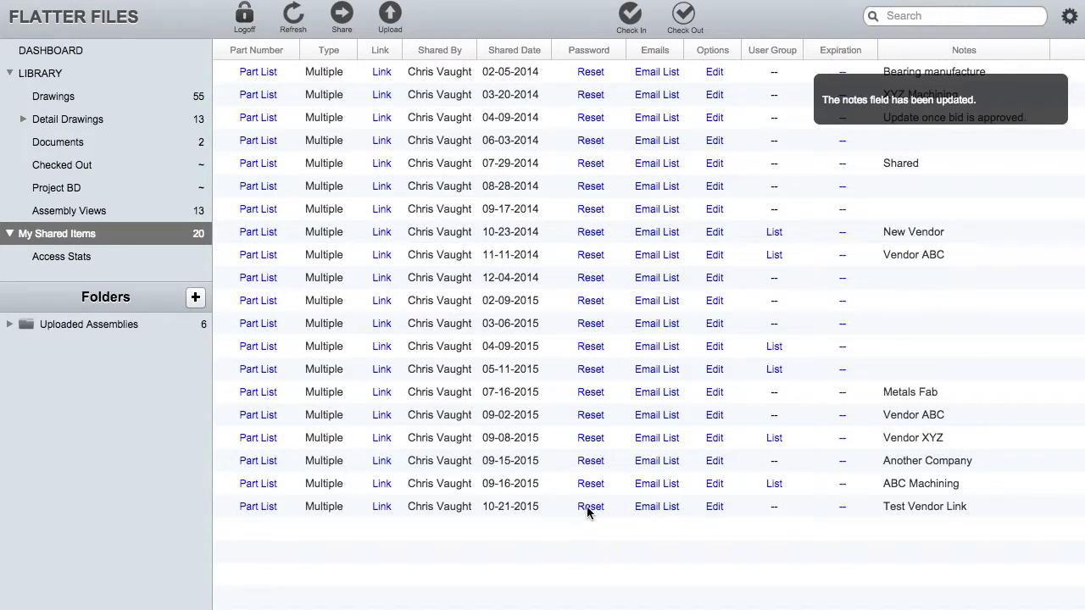
- Review the share's e-mail recipients and download options, then open its link
{"action": "left_click", "coordinate": [656, 506]}
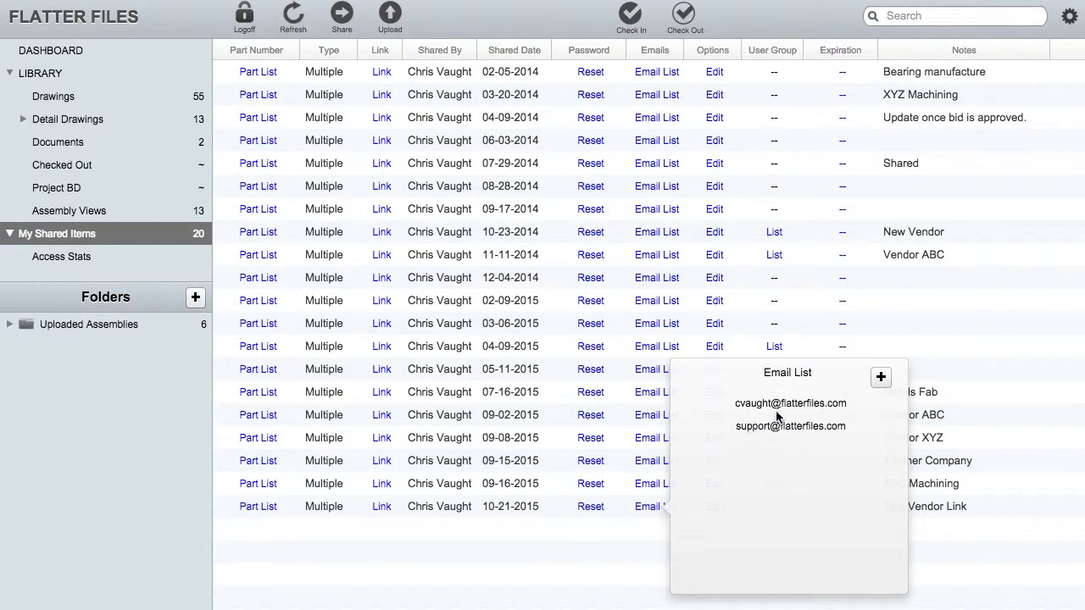
{"action": "left_click", "coordinate": [552, 595]}
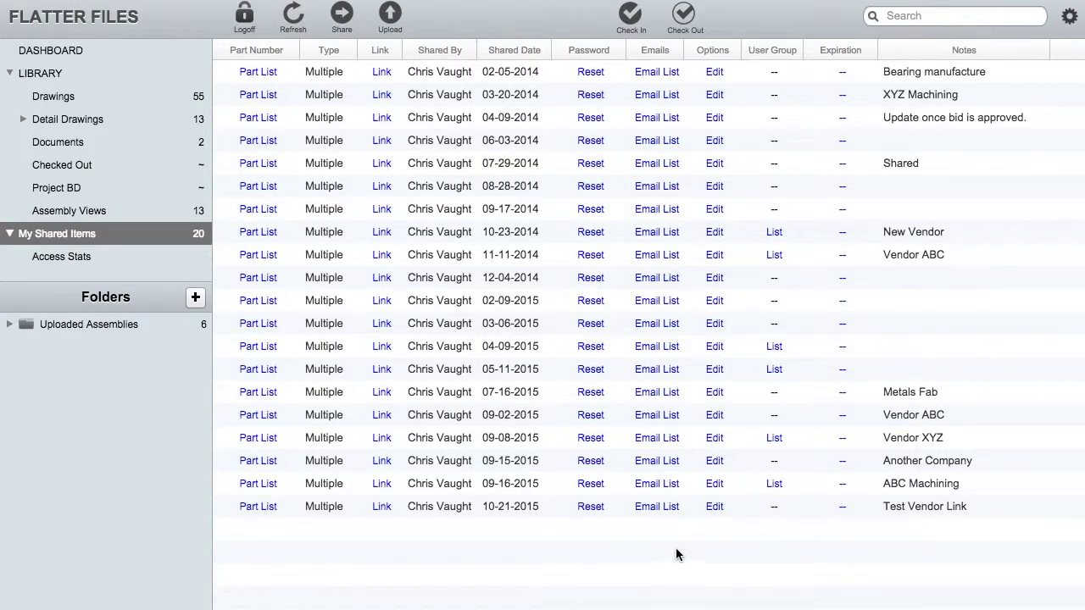
{"action": "left_click", "coordinate": [715, 506]}
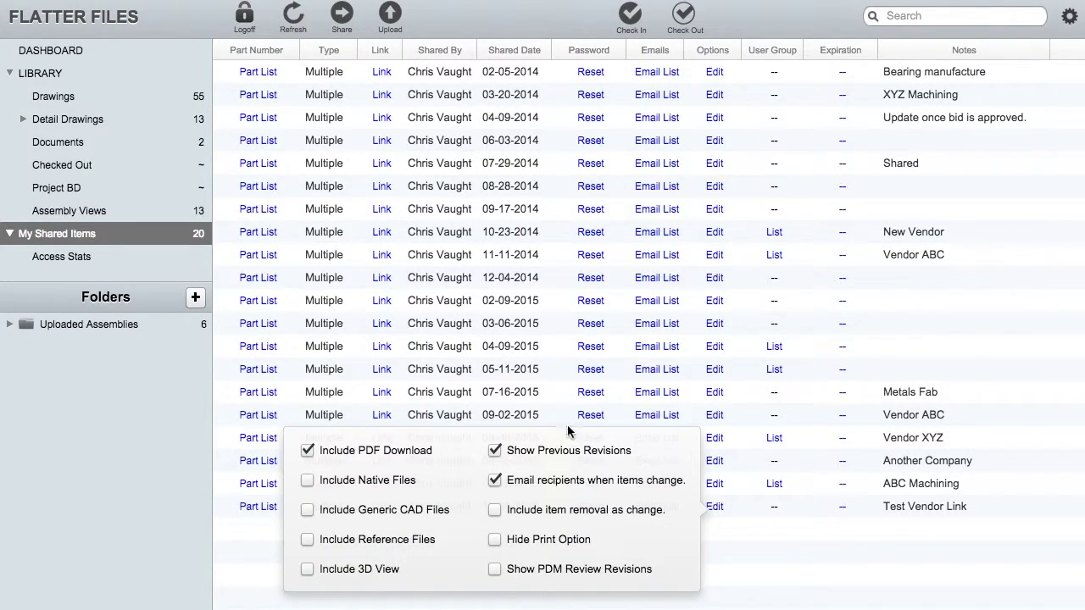
{"action": "left_click", "coordinate": [749, 564]}
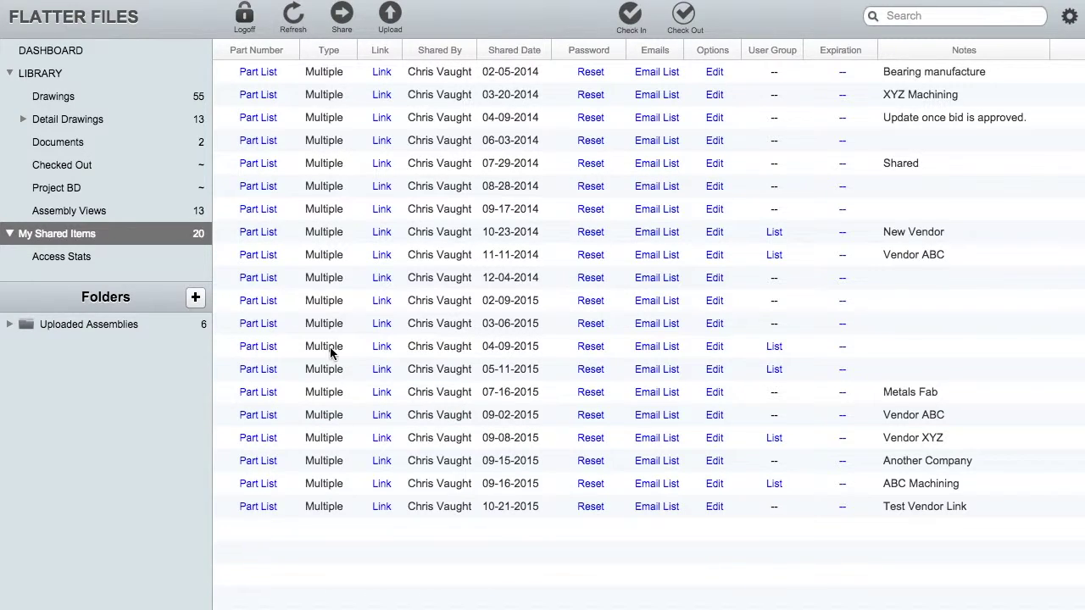
{"action": "left_click", "coordinate": [383, 507]}
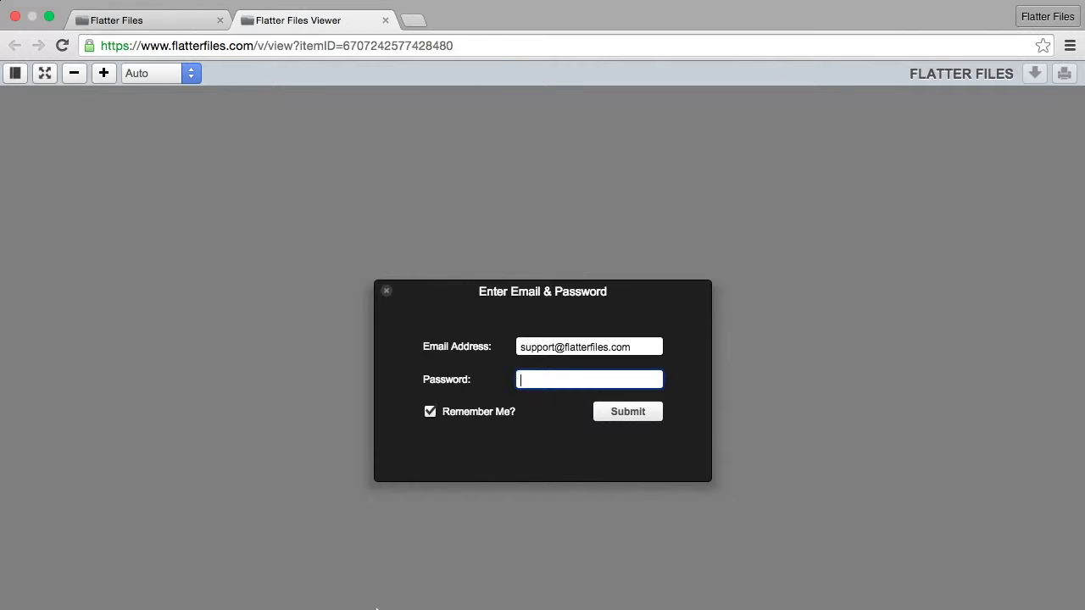
- Sign in as the vendor, search for 'bearing', then clear the search
{"action": "type", "text": "***"}
{"action": "key", "text": "Return"}
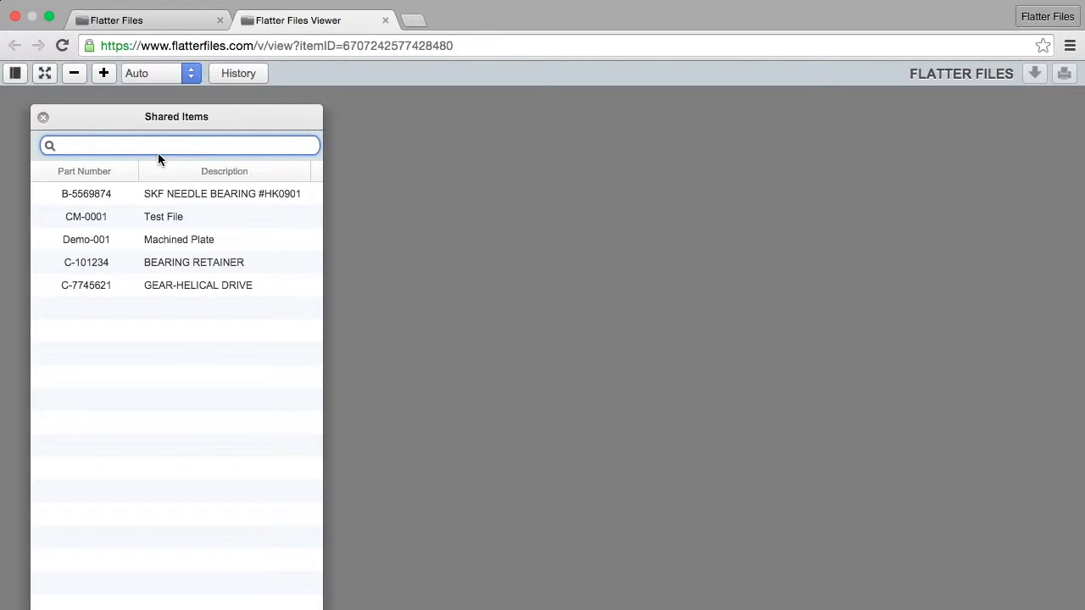
{"action": "type", "text": "bearing"}
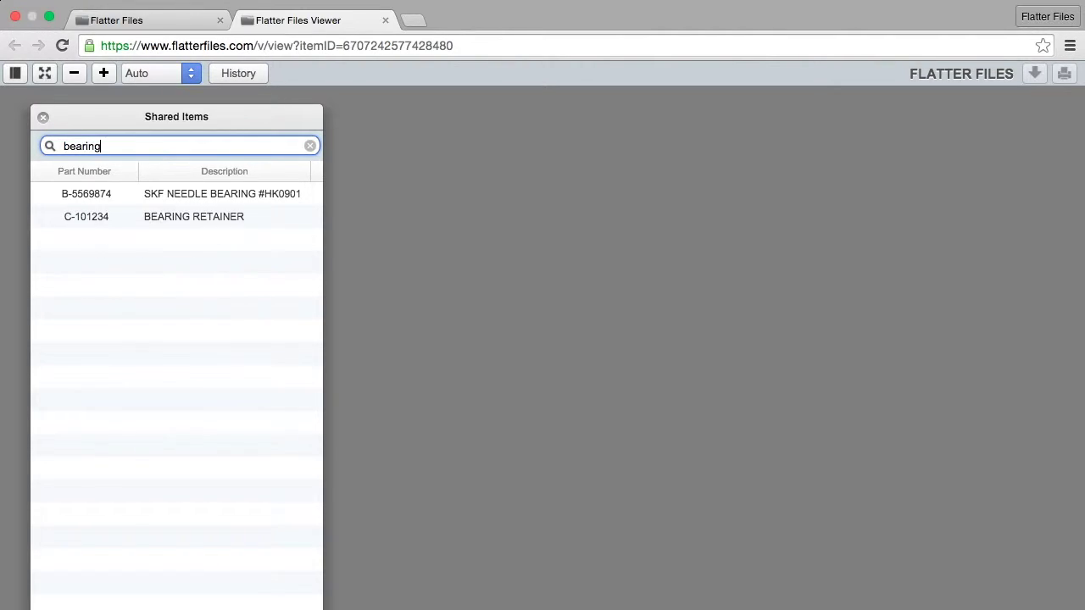
{"action": "left_click", "coordinate": [311, 147]}
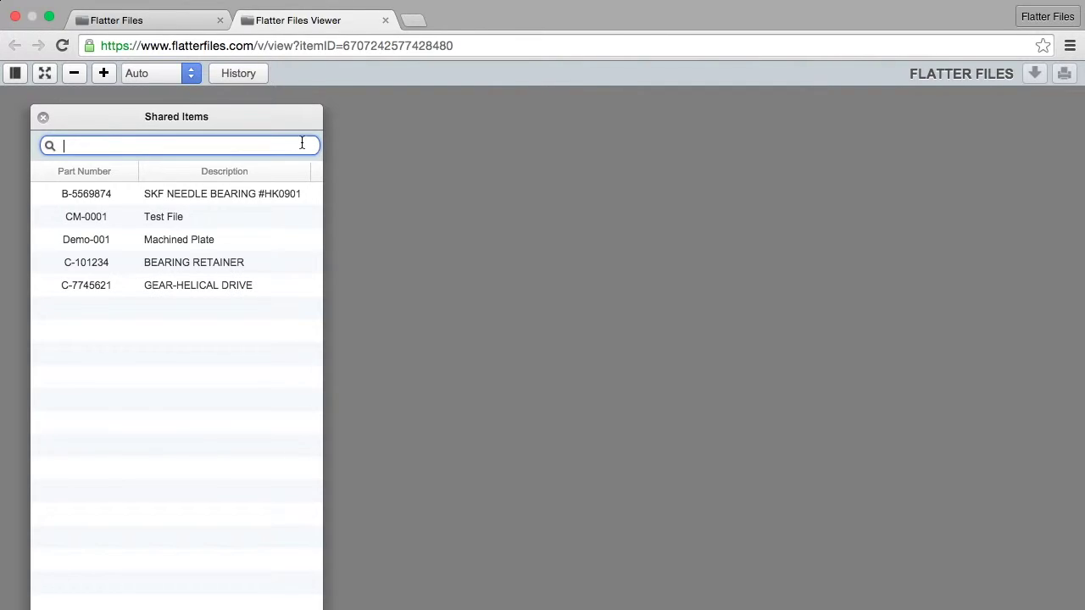
- Add File Name and State columns to the shared list, then remove both
{"action": "right_click", "coordinate": [199, 172]}
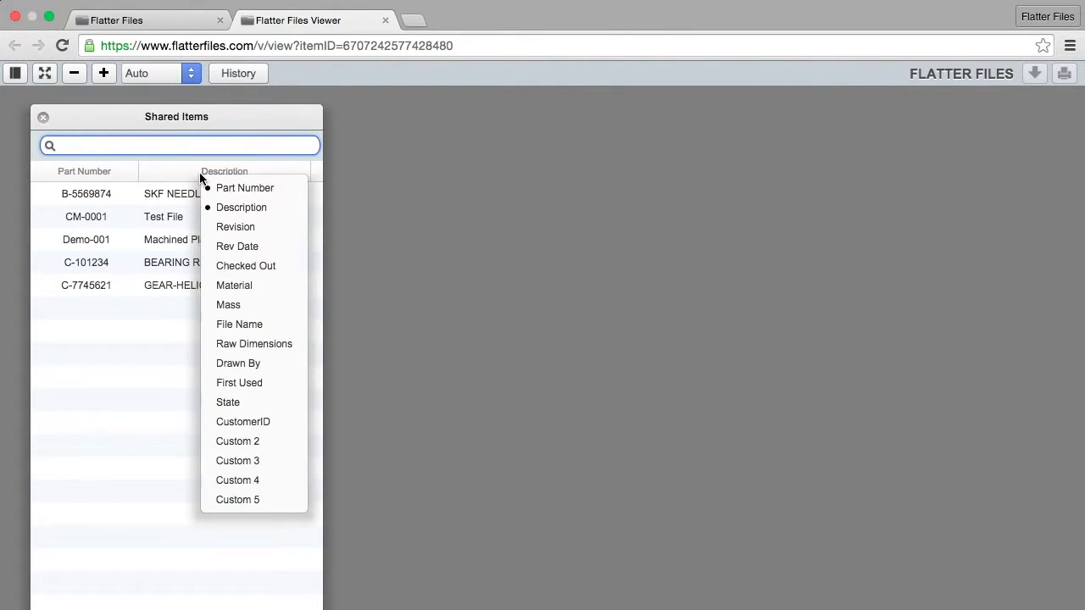
{"action": "left_click", "coordinate": [242, 329]}
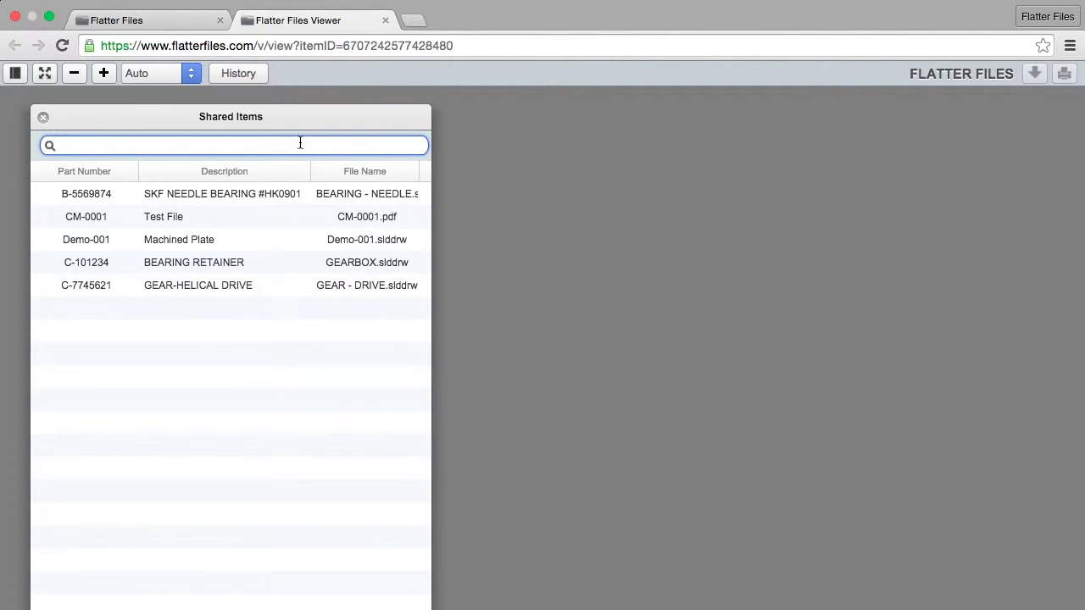
{"action": "right_click", "coordinate": [227, 180]}
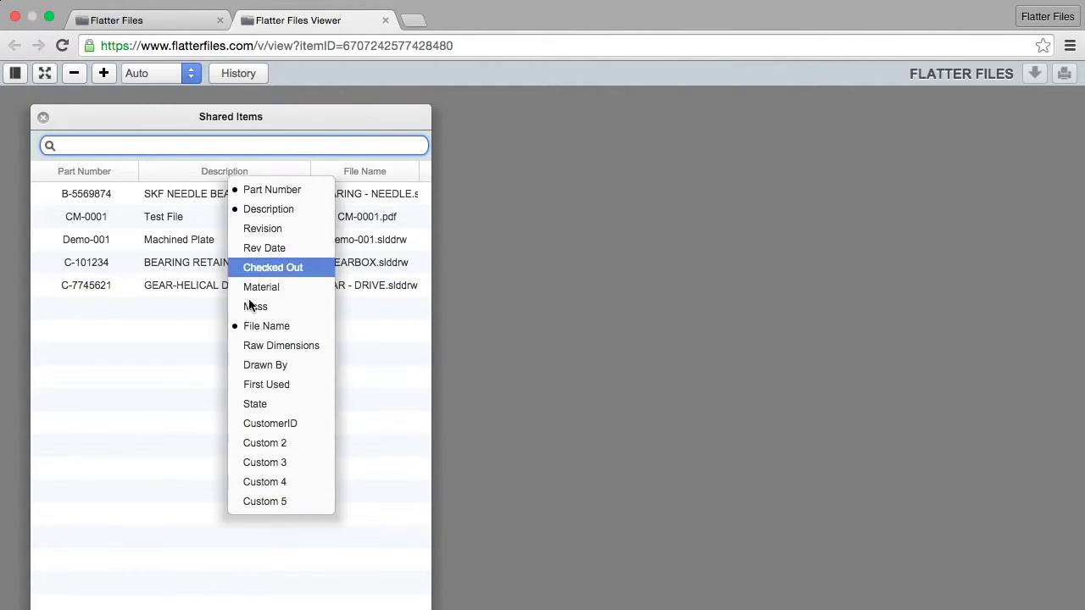
{"action": "left_click", "coordinate": [259, 402]}
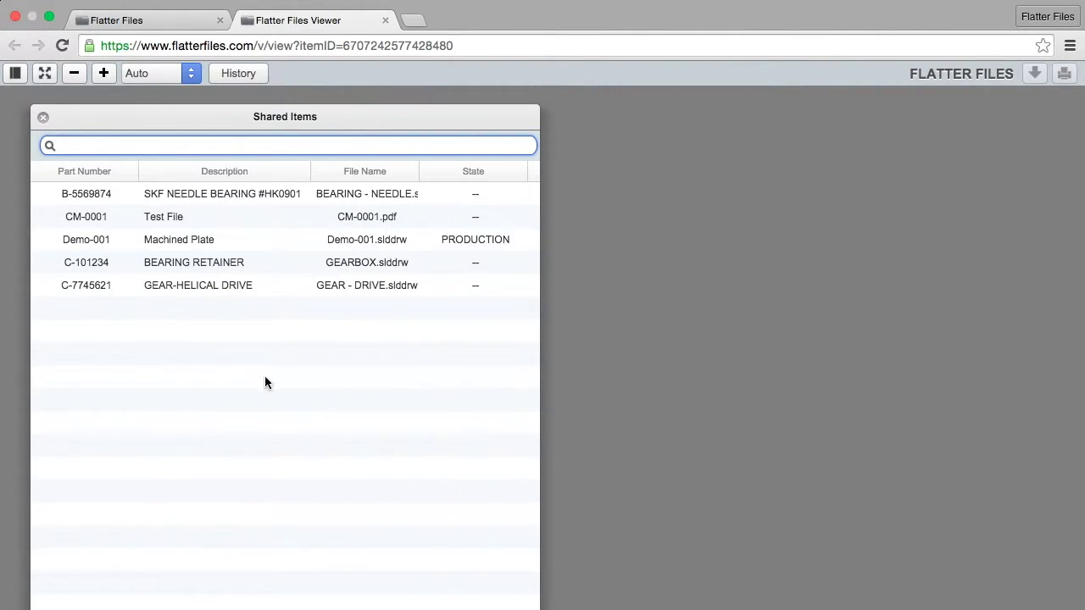
{"action": "right_click", "coordinate": [267, 175]}
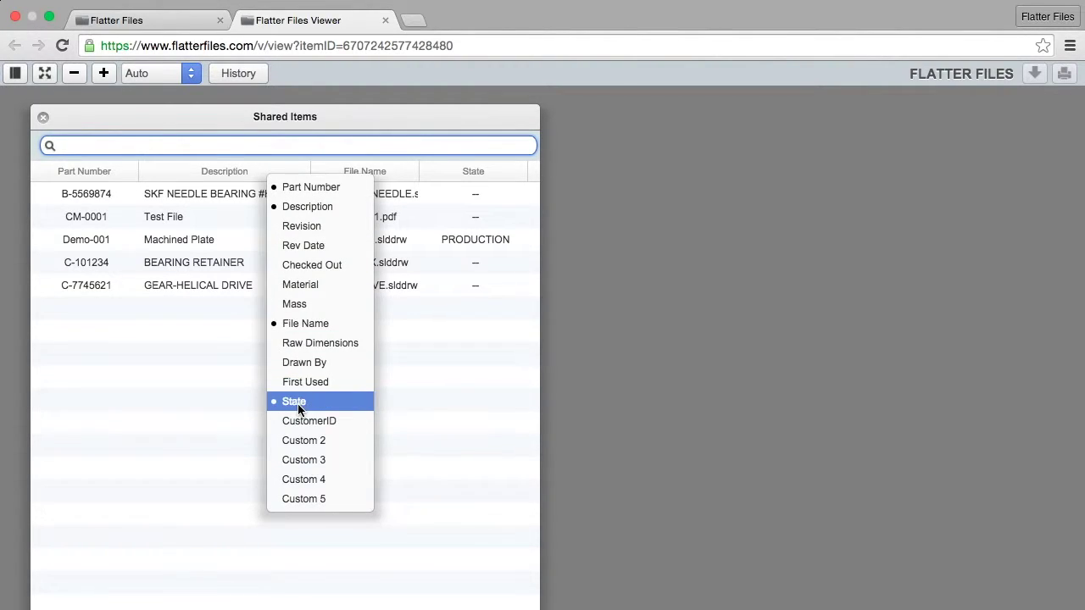
{"action": "left_click", "coordinate": [298, 403]}
{"action": "right_click", "coordinate": [258, 170]}
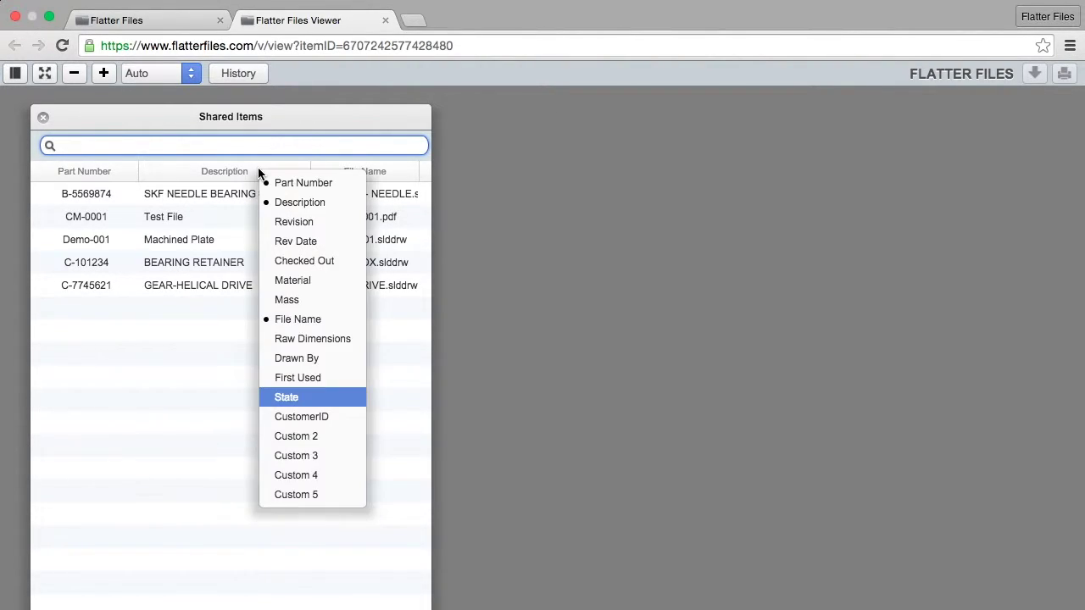
{"action": "left_click", "coordinate": [298, 322]}
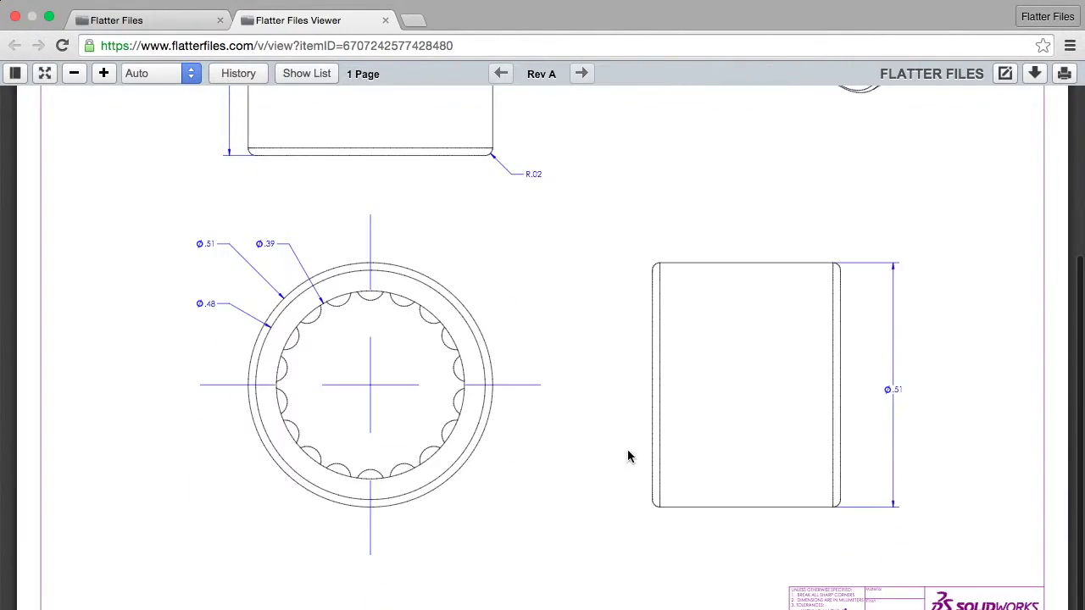
- Open the Test File drawing from the shared items list
{"action": "scroll", "coordinate": [630, 455], "scroll_direction": "up", "scroll_amount": 4}
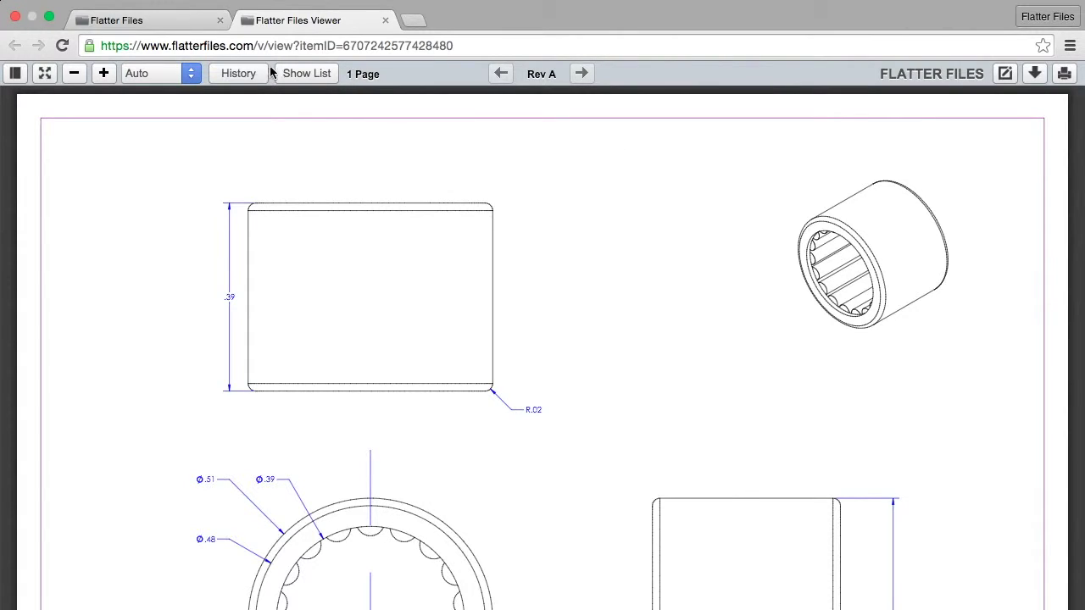
{"action": "left_click", "coordinate": [303, 75]}
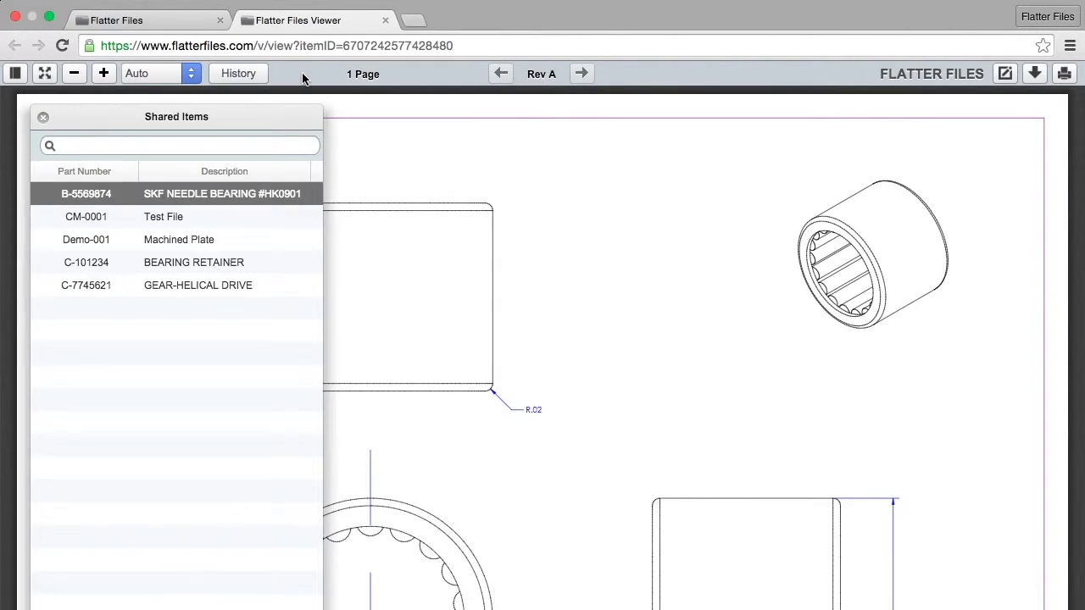
{"action": "left_click", "coordinate": [164, 217]}
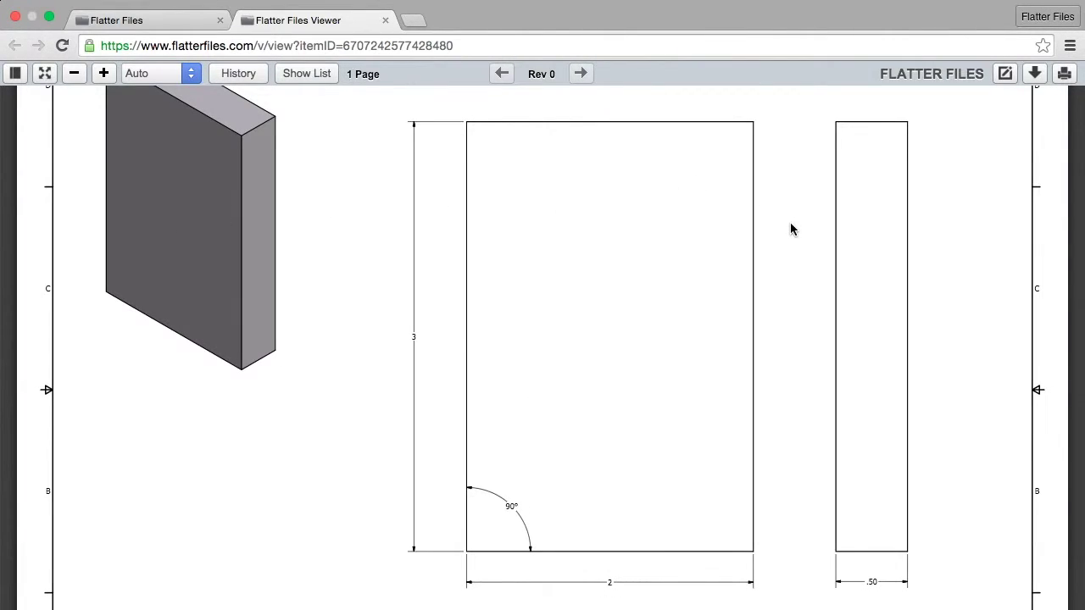
- Confirm only a PDF download is offered, then bring the shared items list back
{"action": "scroll", "coordinate": [788, 227], "scroll_direction": "up", "scroll_amount": 3}
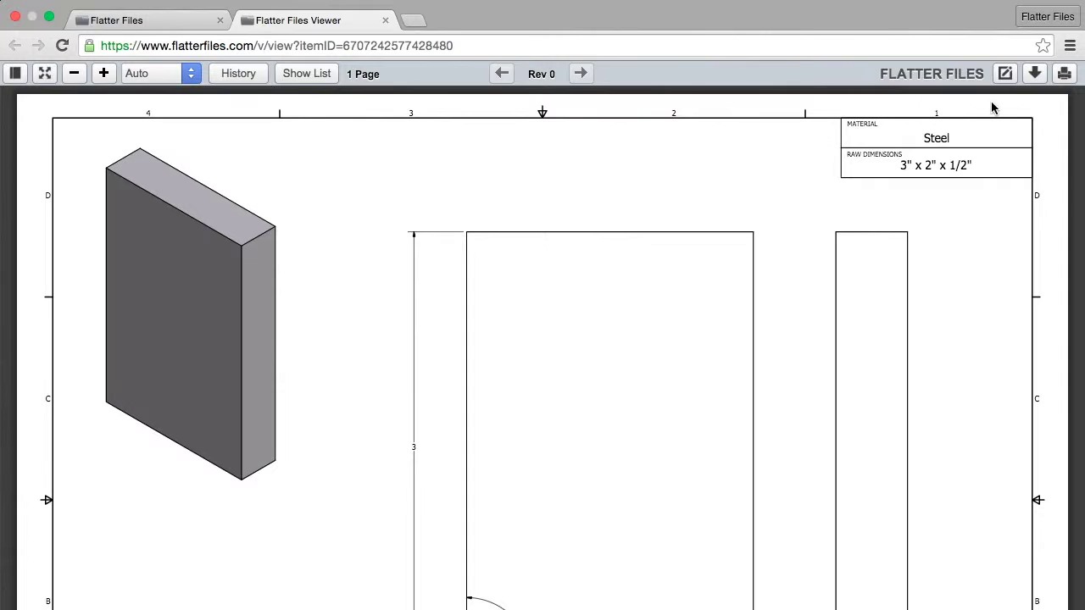
{"action": "left_click", "coordinate": [1037, 80]}
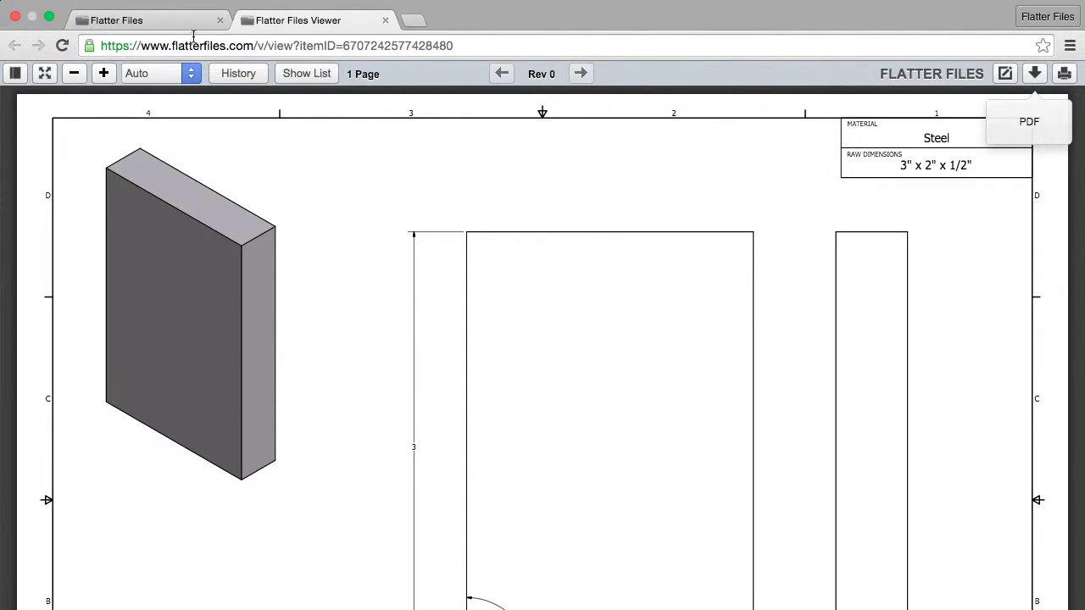
{"action": "left_click", "coordinate": [310, 73]}
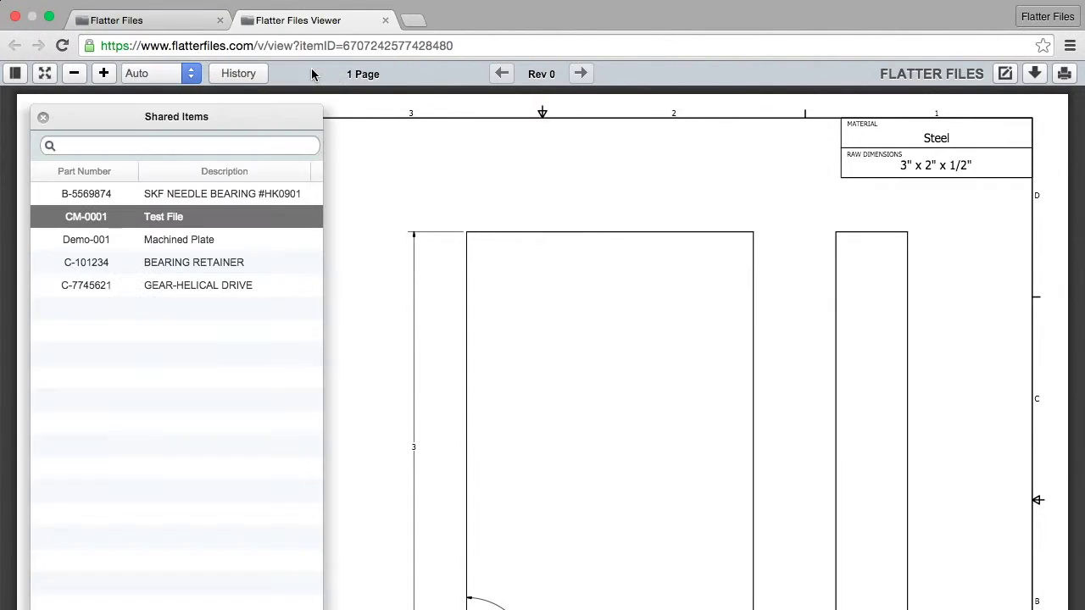
{"action": "left_click", "coordinate": [150, 26]}
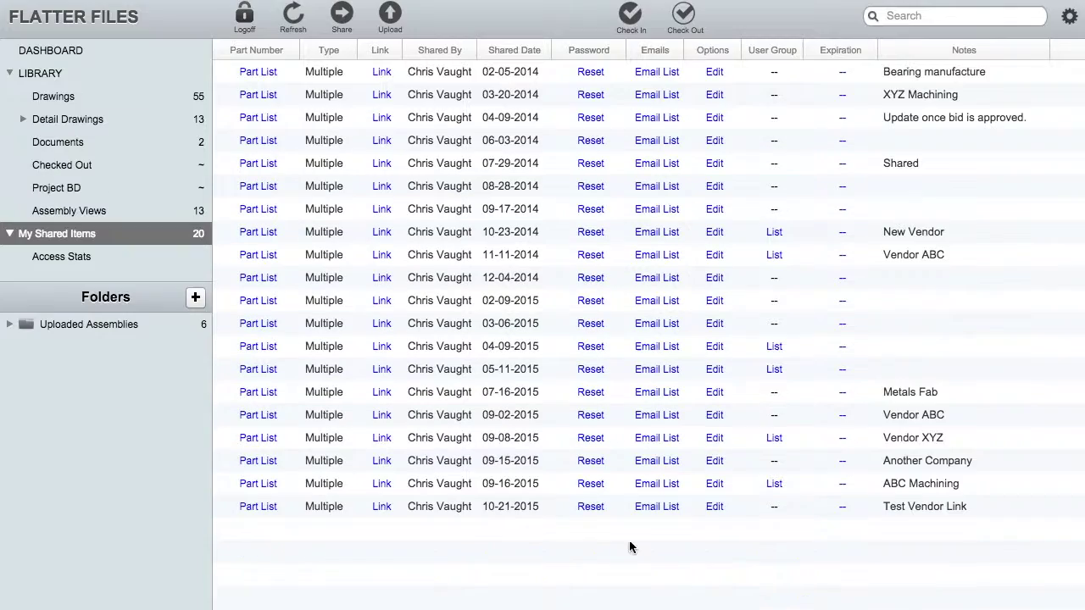
- Enable Include Generic CAD Files and Hide Print Option on the Test Vendor Link share
{"action": "left_click", "coordinate": [715, 510]}
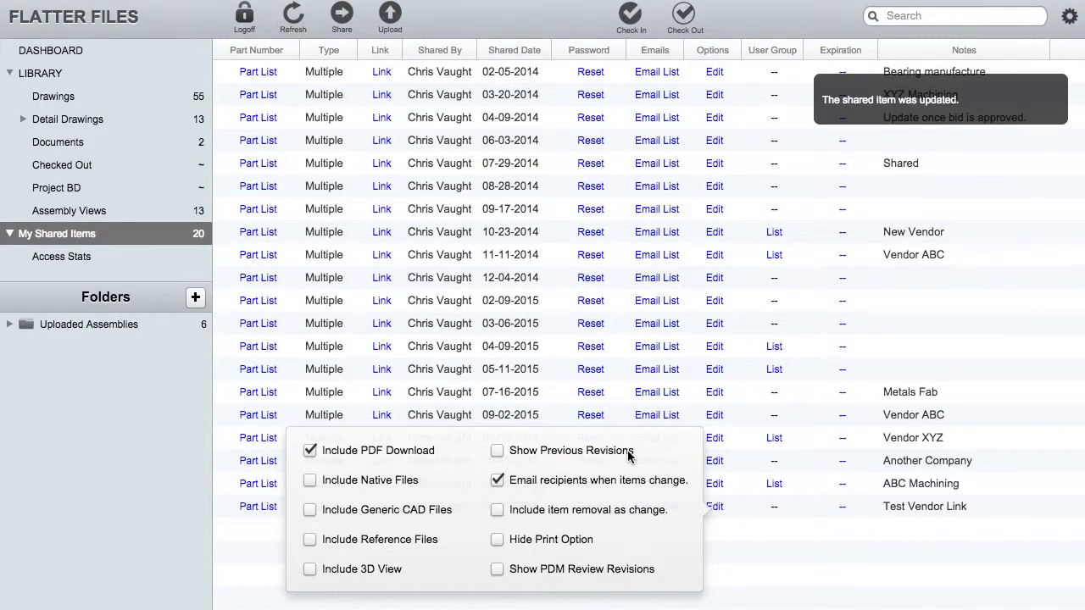
{"action": "left_click", "coordinate": [310, 511]}
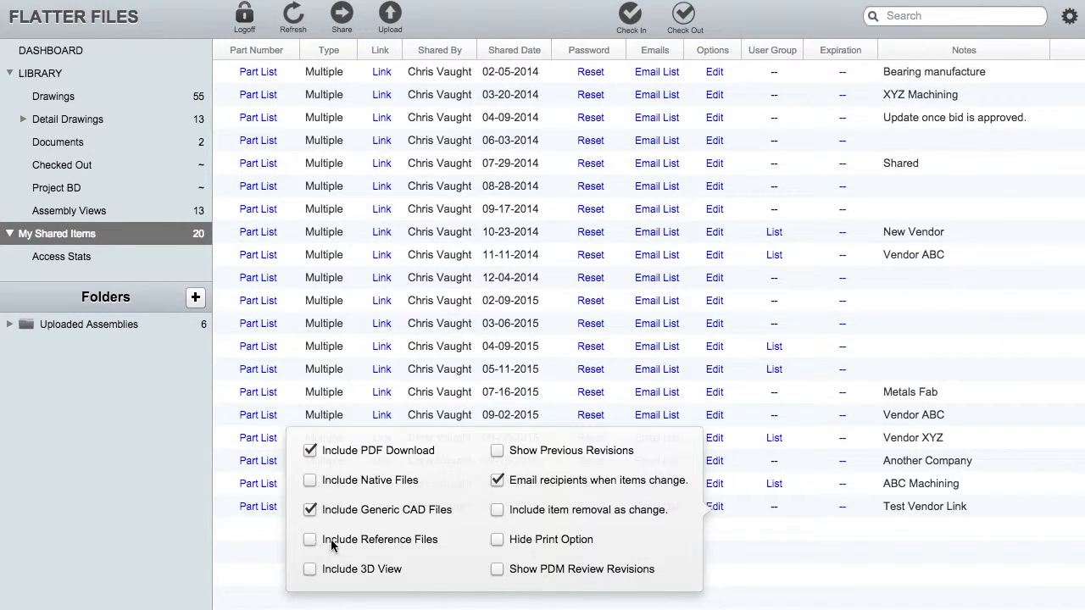
{"action": "left_click", "coordinate": [497, 541]}
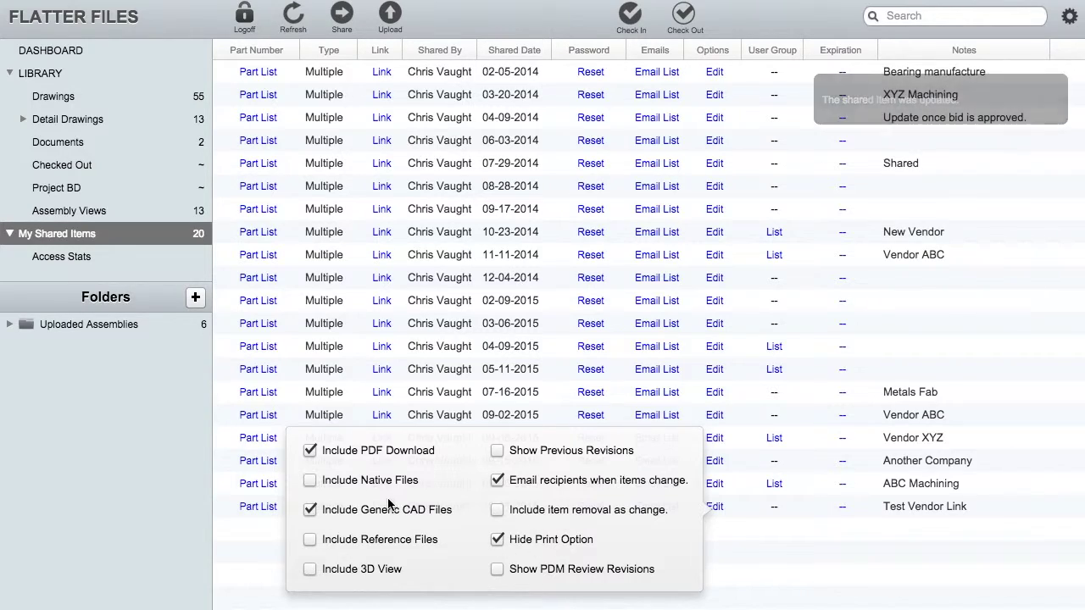
{"action": "left_click", "coordinate": [754, 574]}
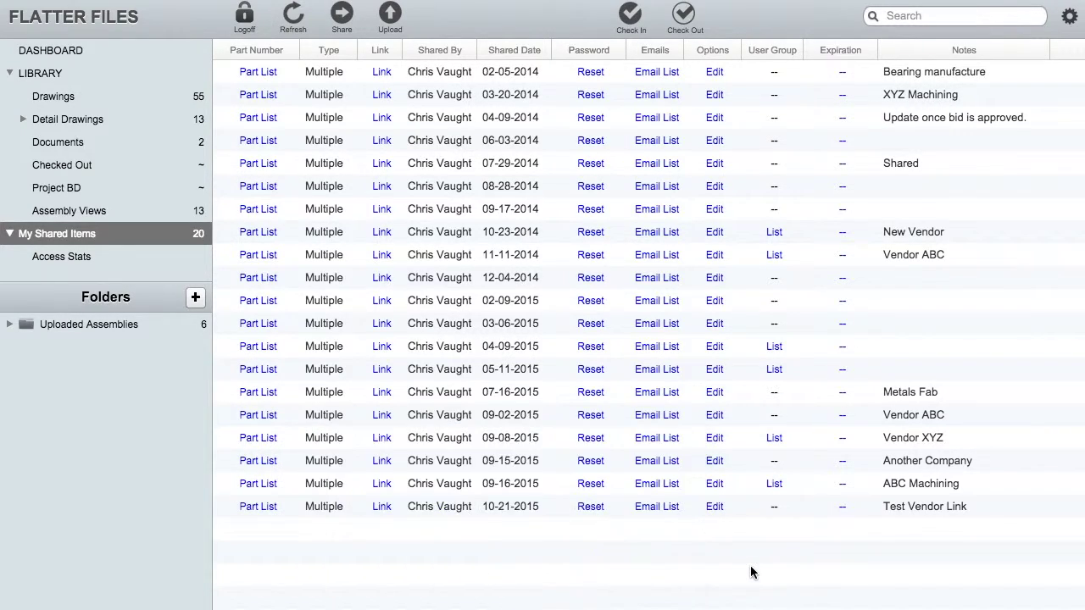
- In Library Drawings, select Shell SB-00001 and Rear Head SB-00002
{"action": "left_click", "coordinate": [65, 98]}
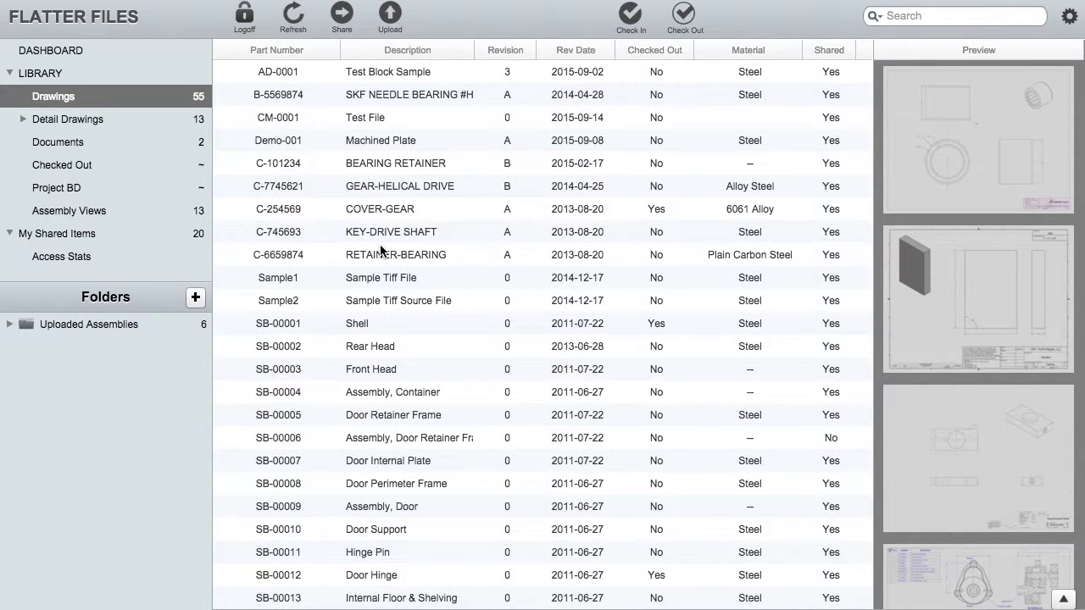
{"action": "left_click", "coordinate": [378, 279]}
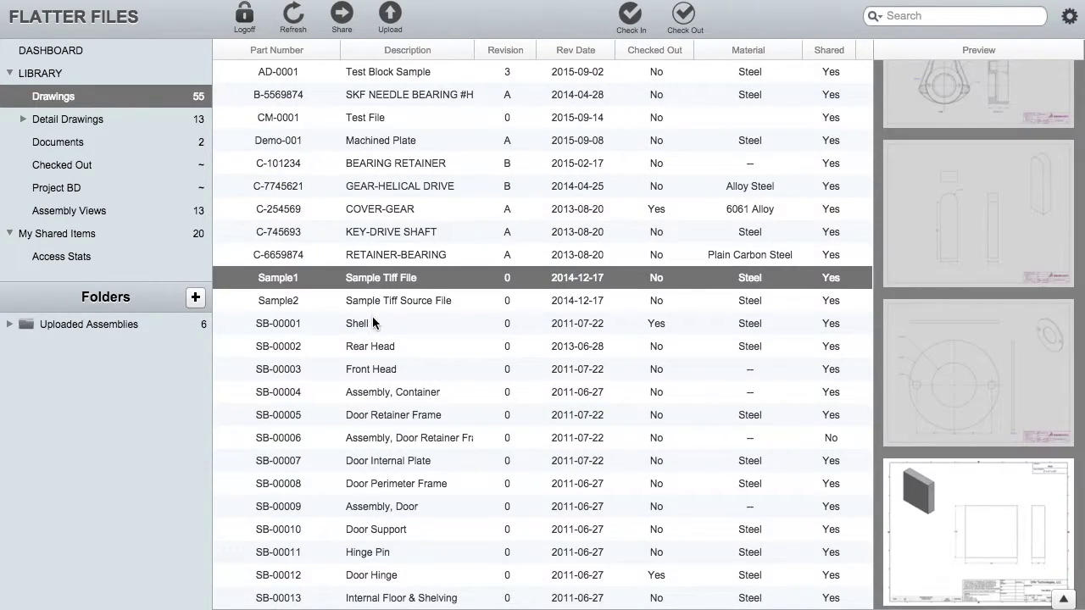
{"action": "left_click", "coordinate": [374, 326]}
{"action": "left_click", "coordinate": [385, 349], "text": "shift"}
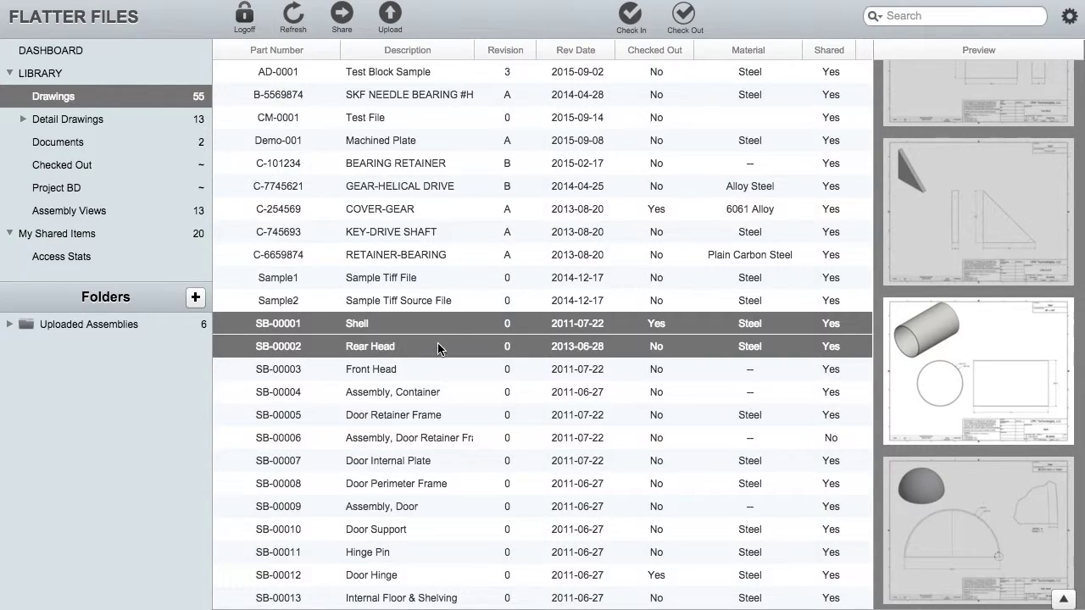
- Add them to the Test Vendor Link share without resending, and check its part list
{"action": "right_click", "coordinate": [467, 329]}
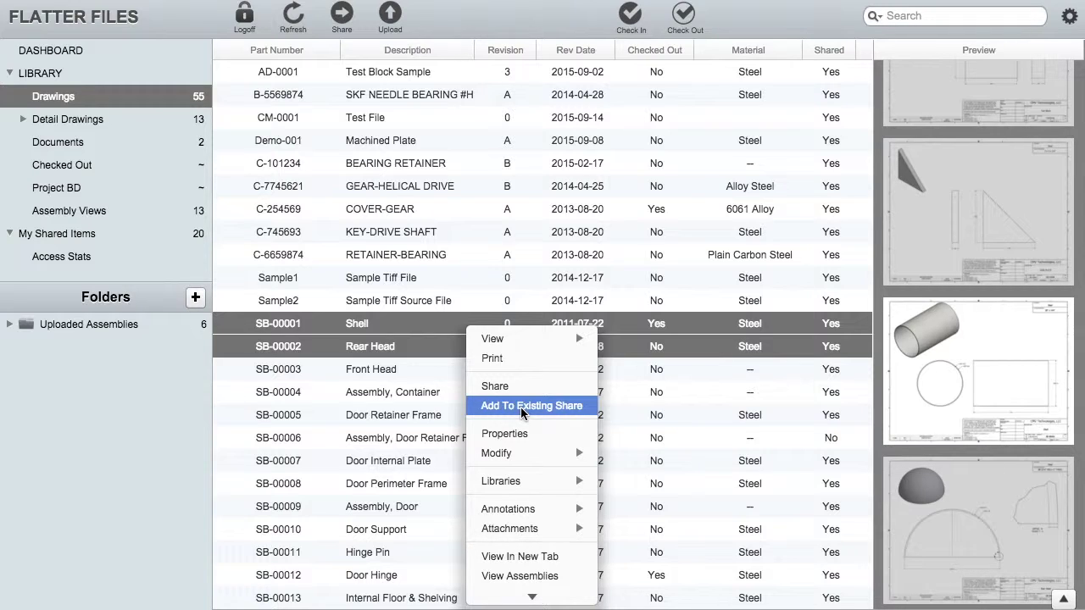
{"action": "left_click", "coordinate": [520, 407]}
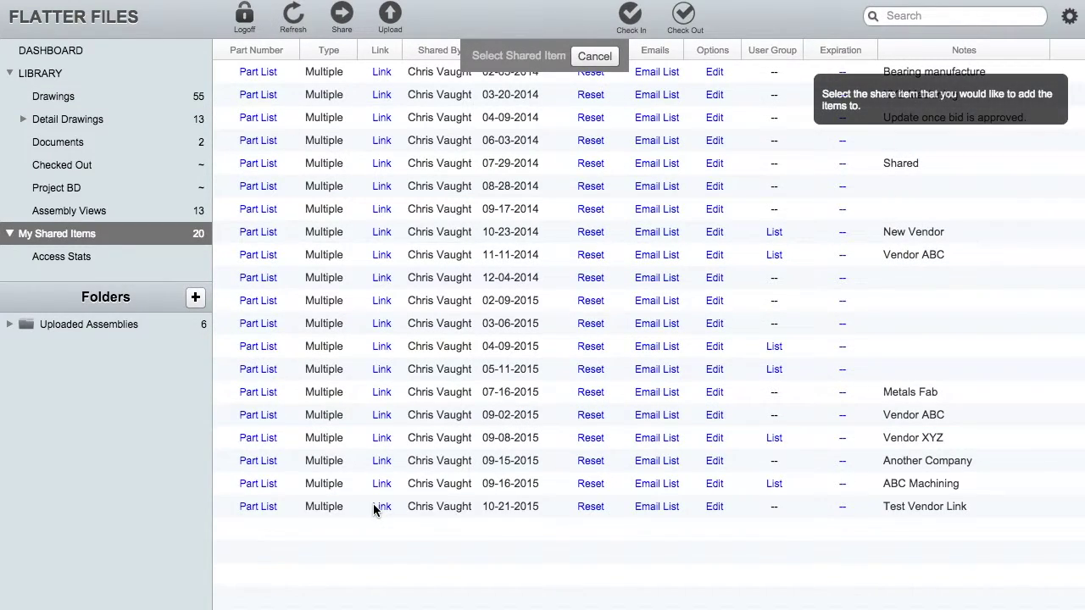
{"action": "left_click", "coordinate": [442, 508]}
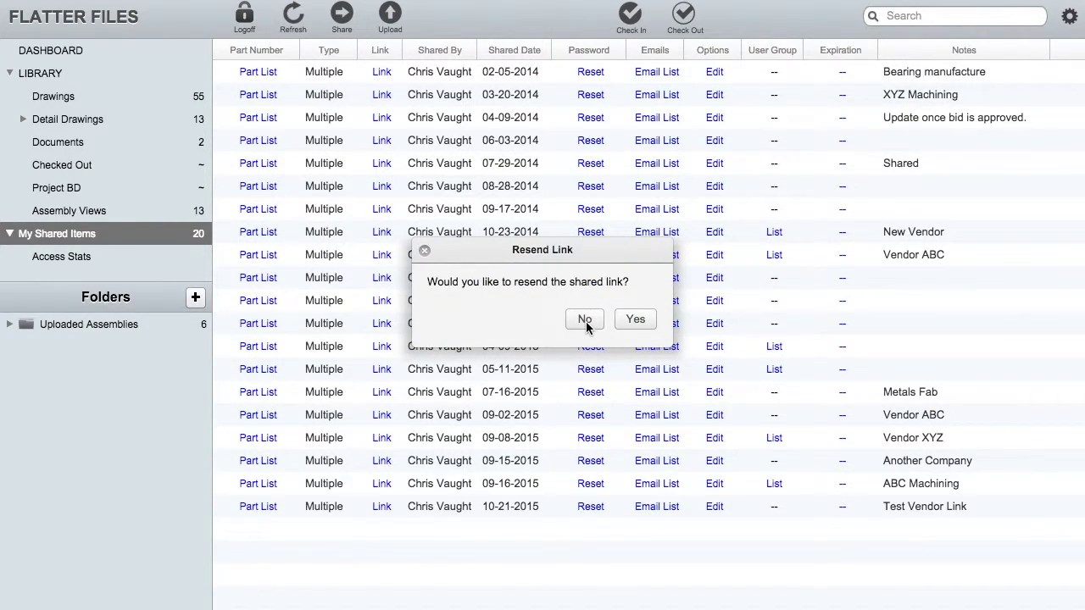
{"action": "left_click", "coordinate": [584, 320]}
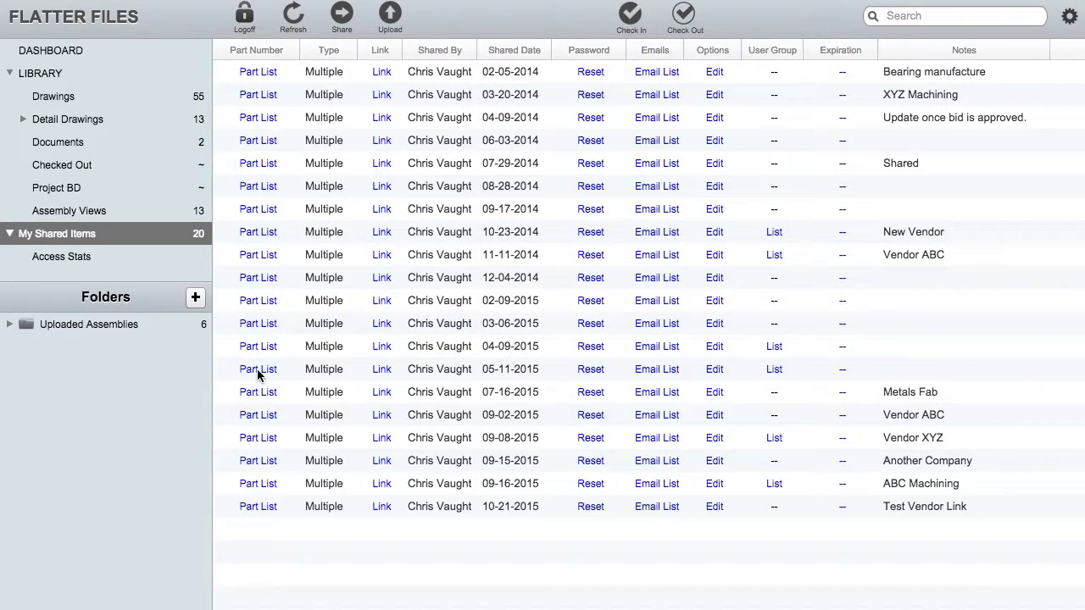
{"action": "left_click", "coordinate": [264, 512]}
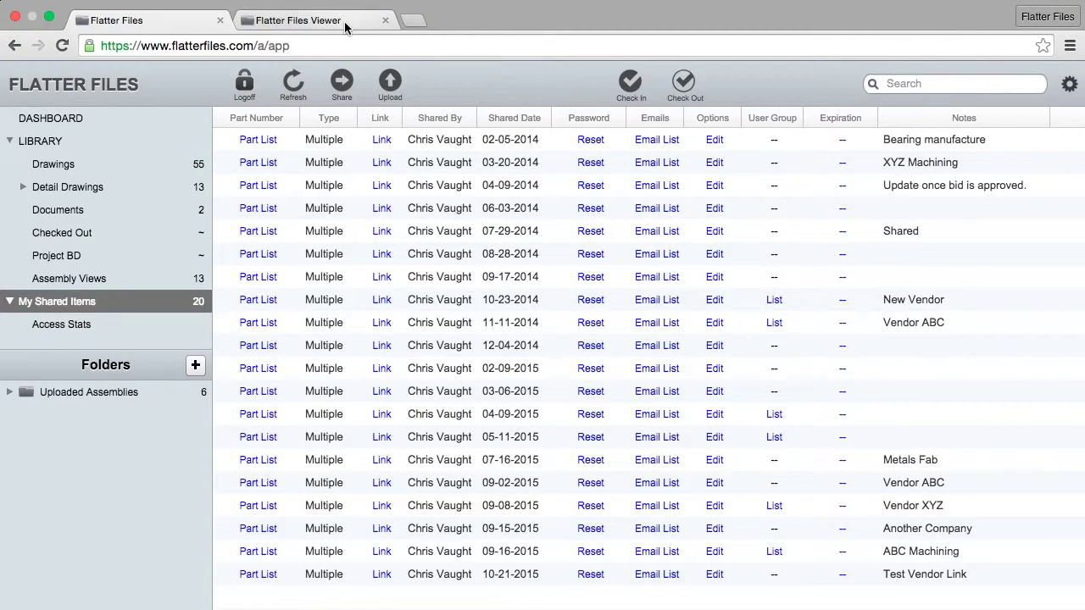
{"action": "left_click", "coordinate": [345, 28]}
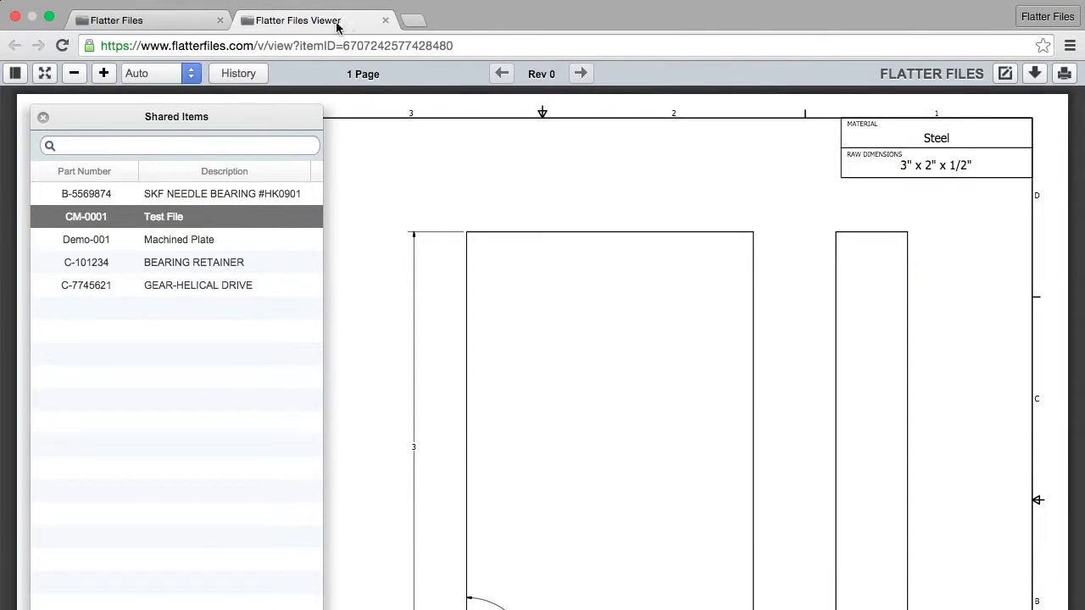
- Reload the shared link page and sign in again with the vendor password
{"action": "left_click", "coordinate": [63, 48]}
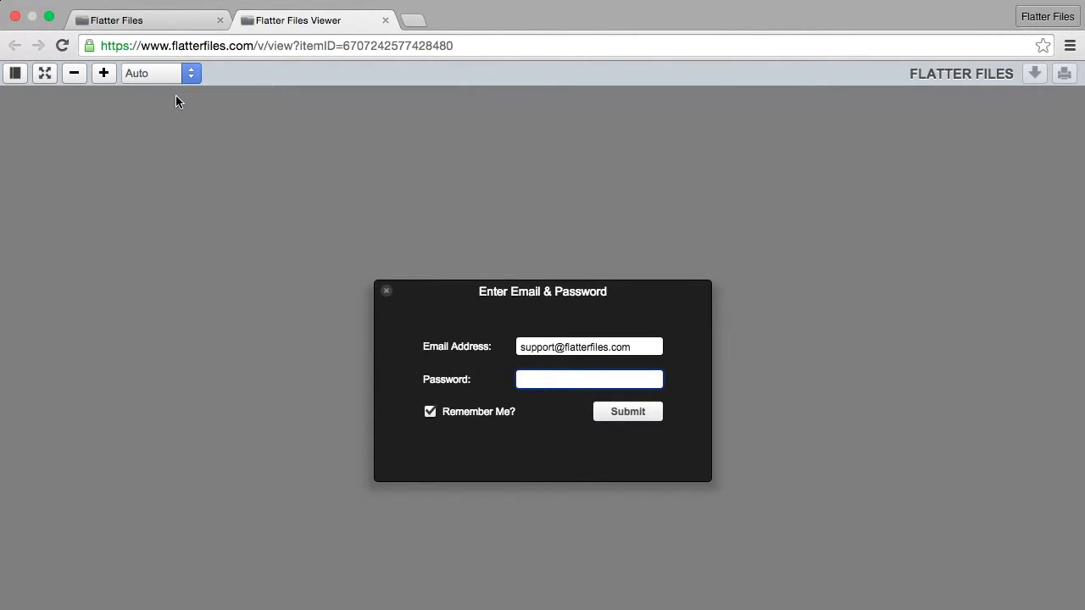
{"action": "type", "text": "••••••"}
{"action": "key", "text": "Return"}
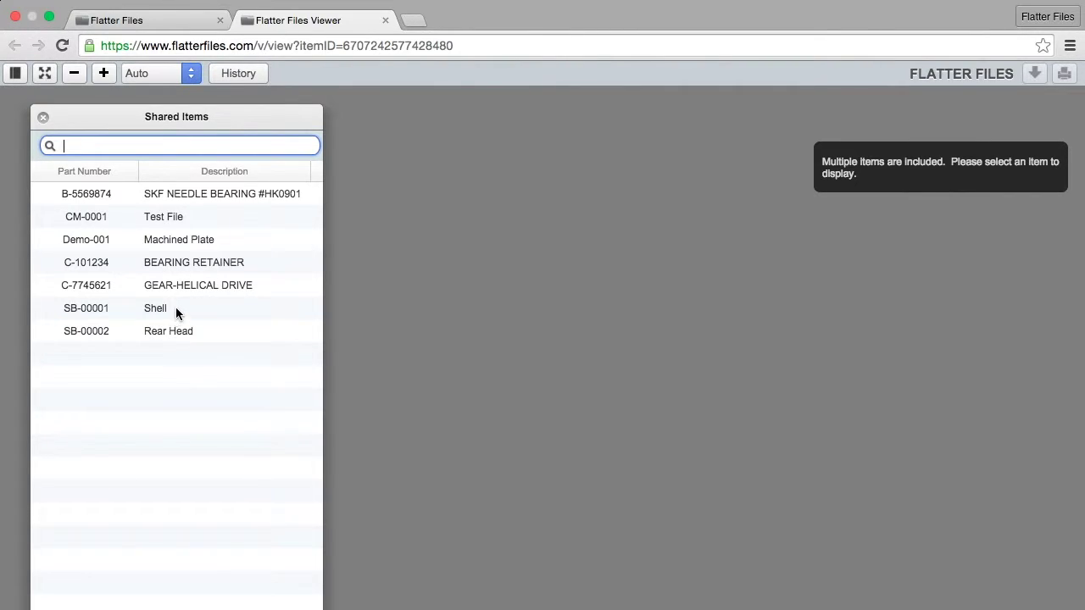
- Open SB-00002 Rear Head and check that PDF, STEP, STL and All downloads appear
{"action": "left_click", "coordinate": [181, 330]}
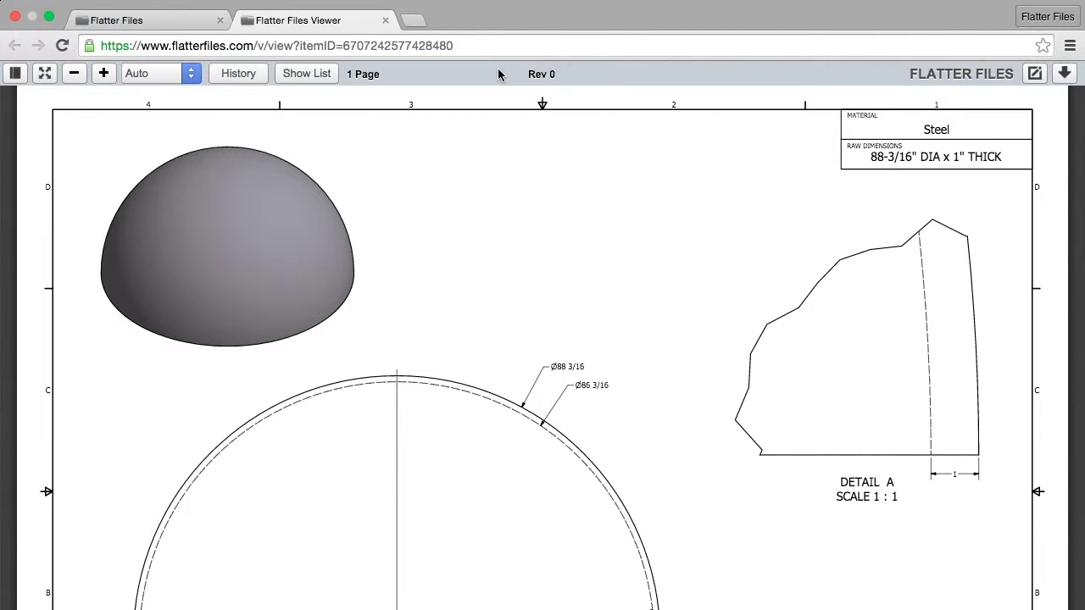
{"action": "left_click", "coordinate": [1065, 74]}
- Check the share history's Add Item entries for Shell and Rear Head, then bring back the shared list
{"action": "left_click", "coordinate": [244, 74]}
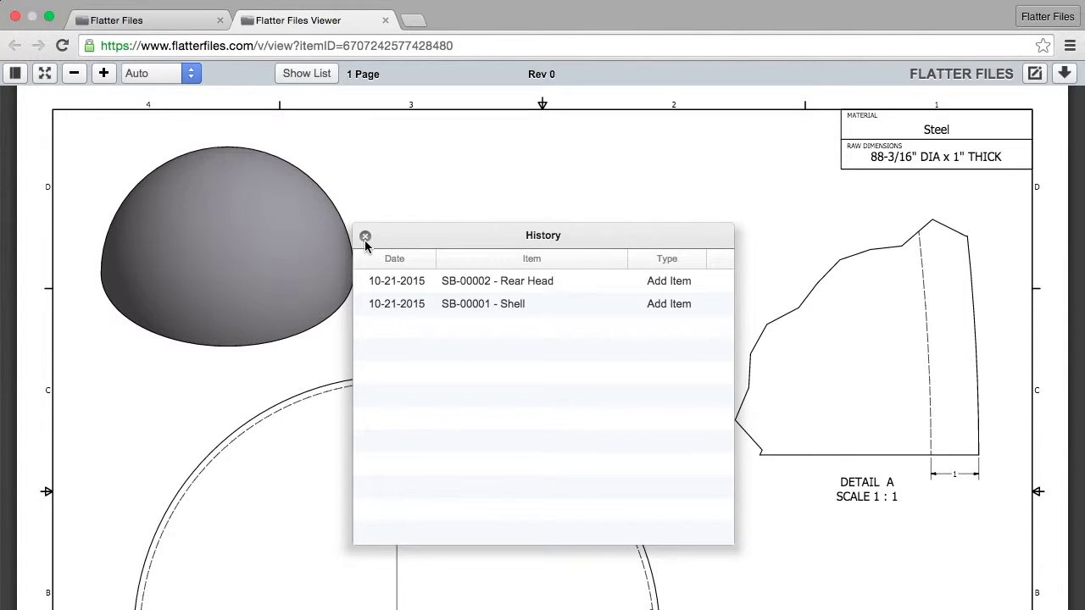
{"action": "left_click", "coordinate": [365, 237]}
{"action": "left_click", "coordinate": [292, 77]}
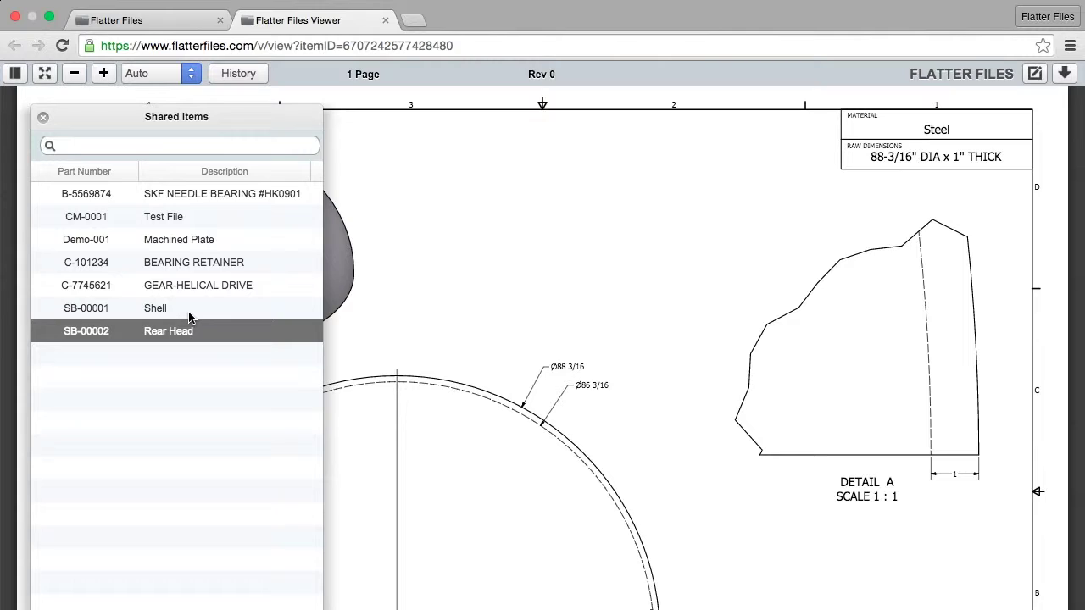
- Open the SB-00001 Shell drawing at Rev 0 and dismiss the item-being-modified notice
{"action": "left_click", "coordinate": [168, 313]}
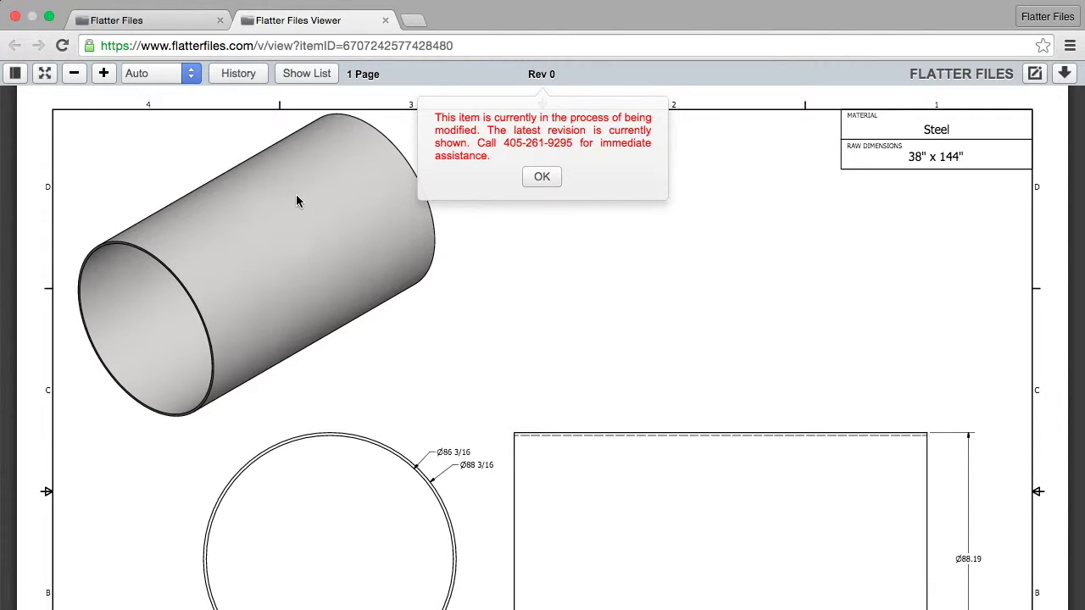
{"action": "left_click", "coordinate": [542, 177]}
- View the GEAR-HELICAL DRIVE drawing at Rev B, then return to My Shared Items in the main app
{"action": "scroll", "coordinate": [521, 338], "scroll_direction": "down", "scroll_amount": 3}
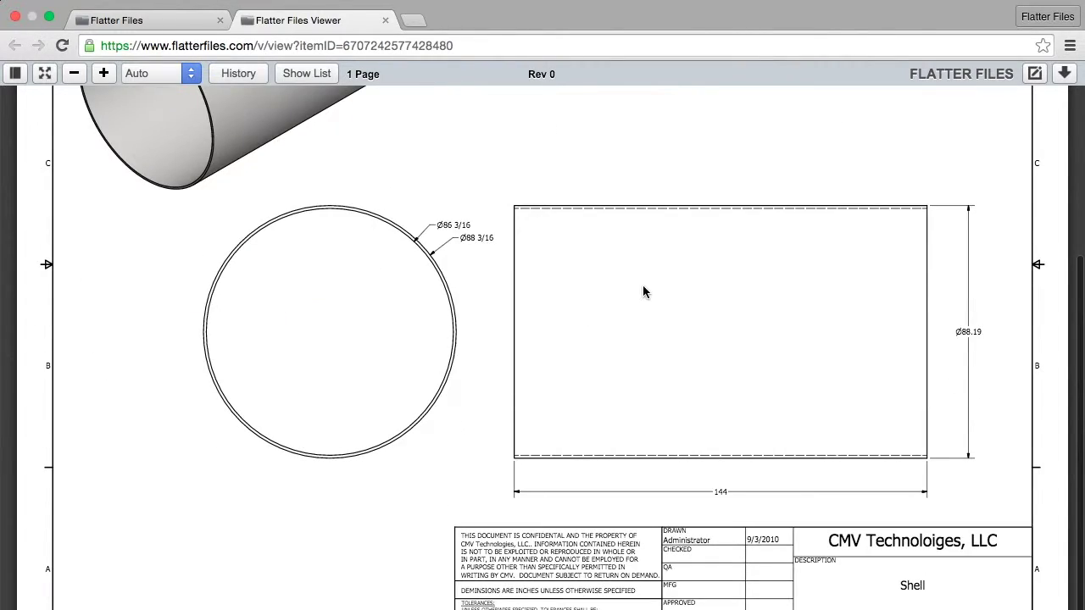
{"action": "scroll", "coordinate": [641, 293], "scroll_direction": "up", "scroll_amount": 3}
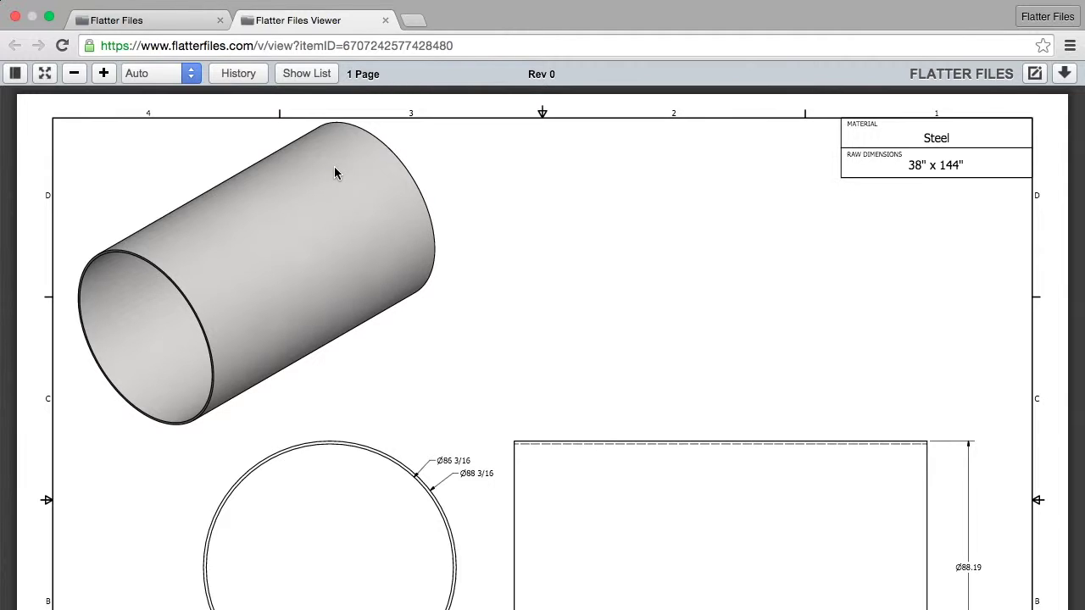
{"action": "left_click", "coordinate": [315, 74]}
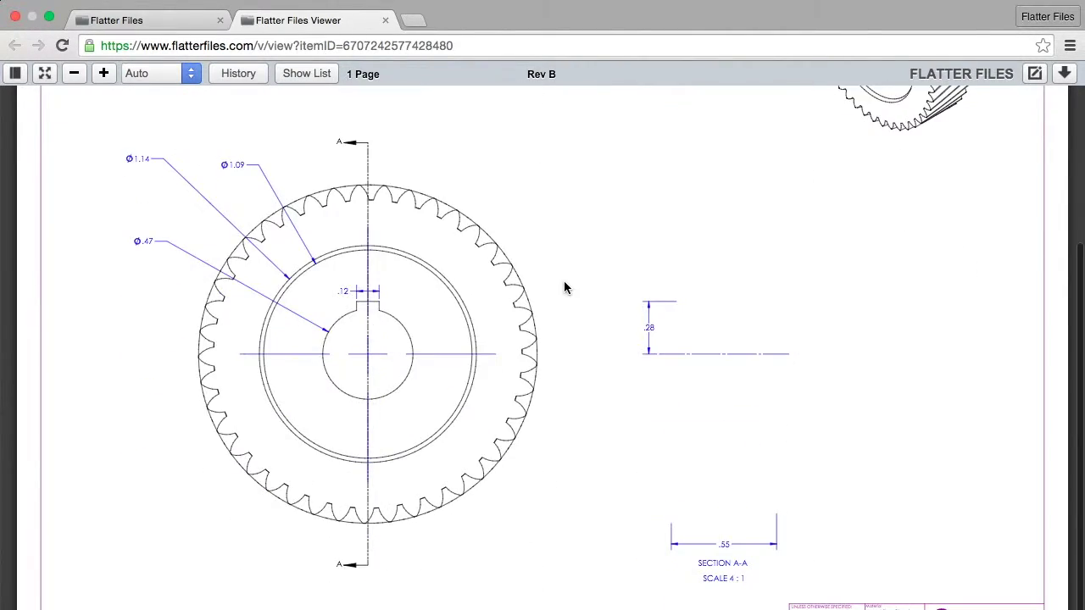
{"action": "scroll", "coordinate": [564, 288], "scroll_direction": "up", "scroll_amount": 5}
{"action": "left_click", "coordinate": [307, 74]}
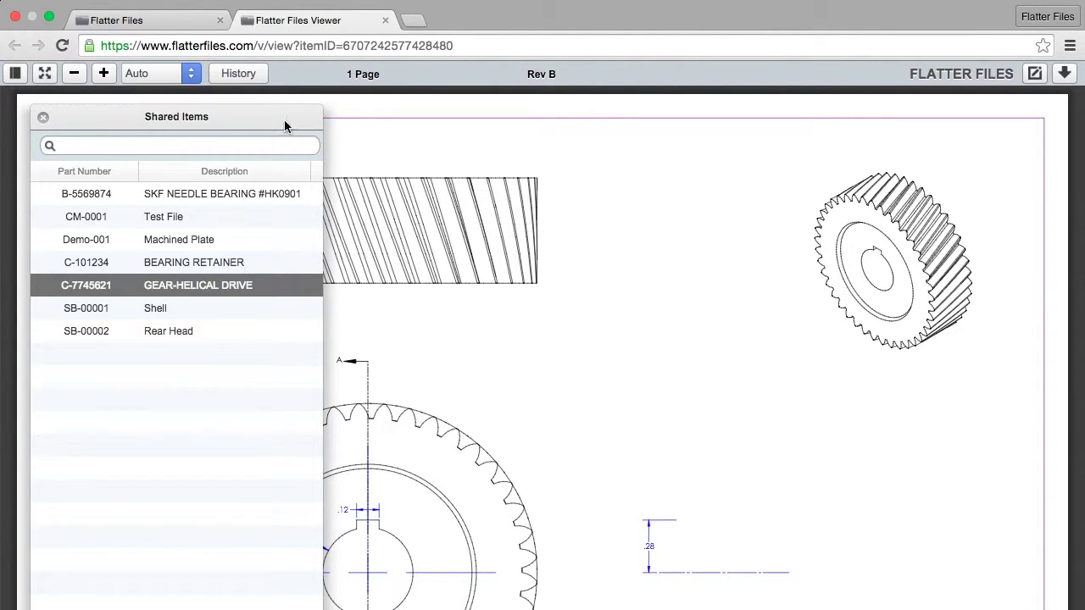
{"action": "left_click", "coordinate": [152, 22]}
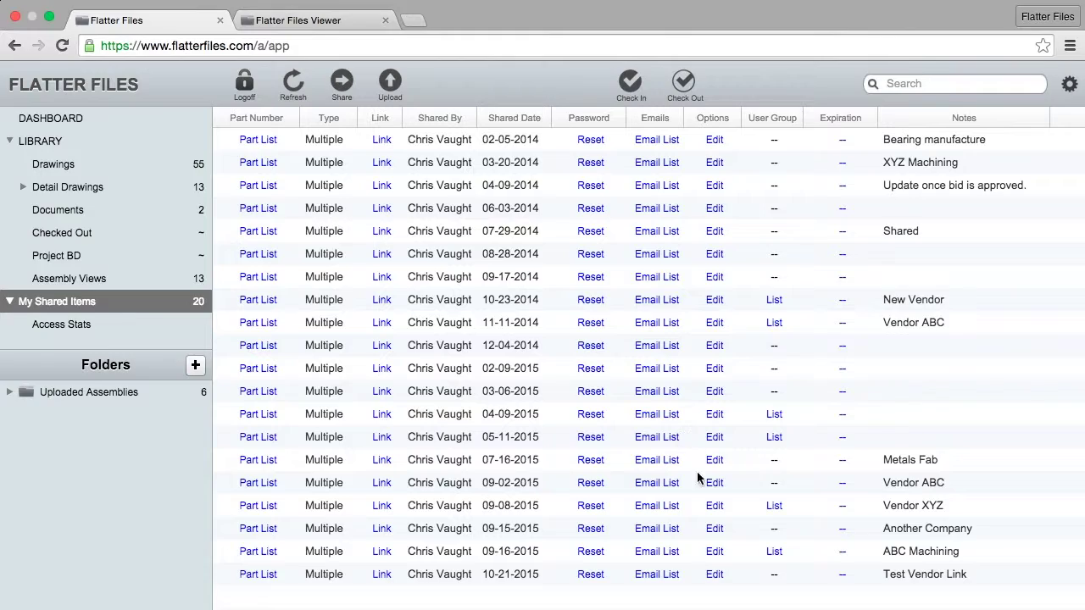
{"action": "left_click", "coordinate": [717, 509]}
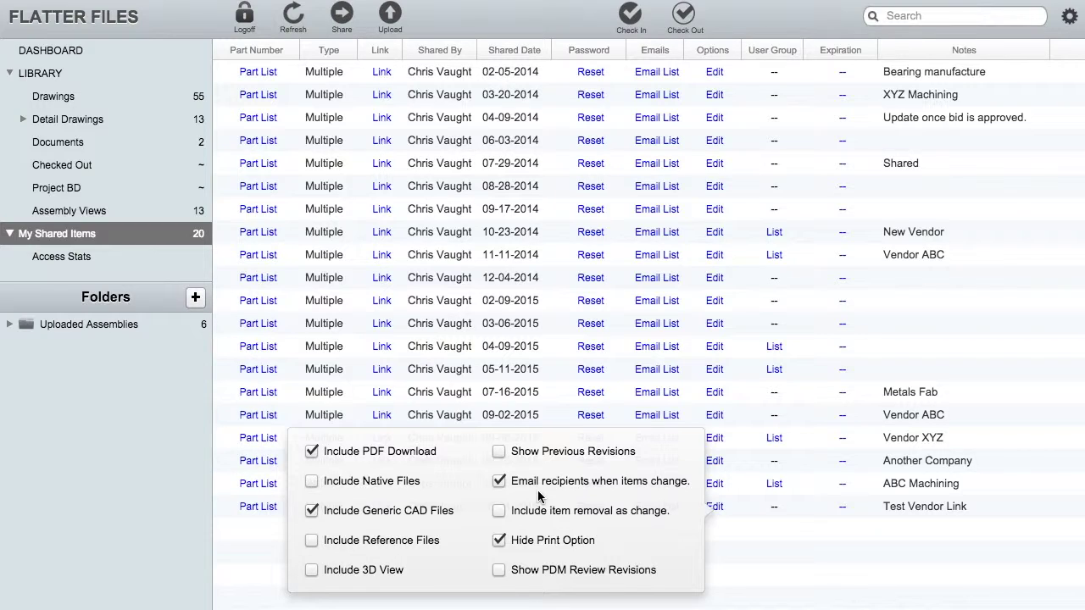
{"action": "left_click", "coordinate": [267, 563]}
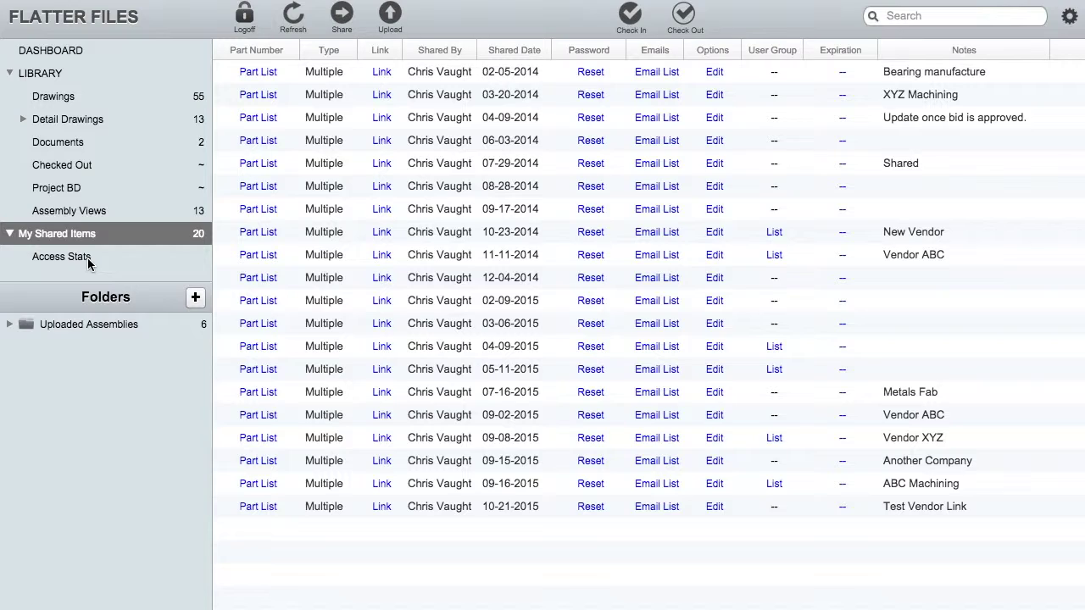
{"action": "left_click", "coordinate": [88, 264]}
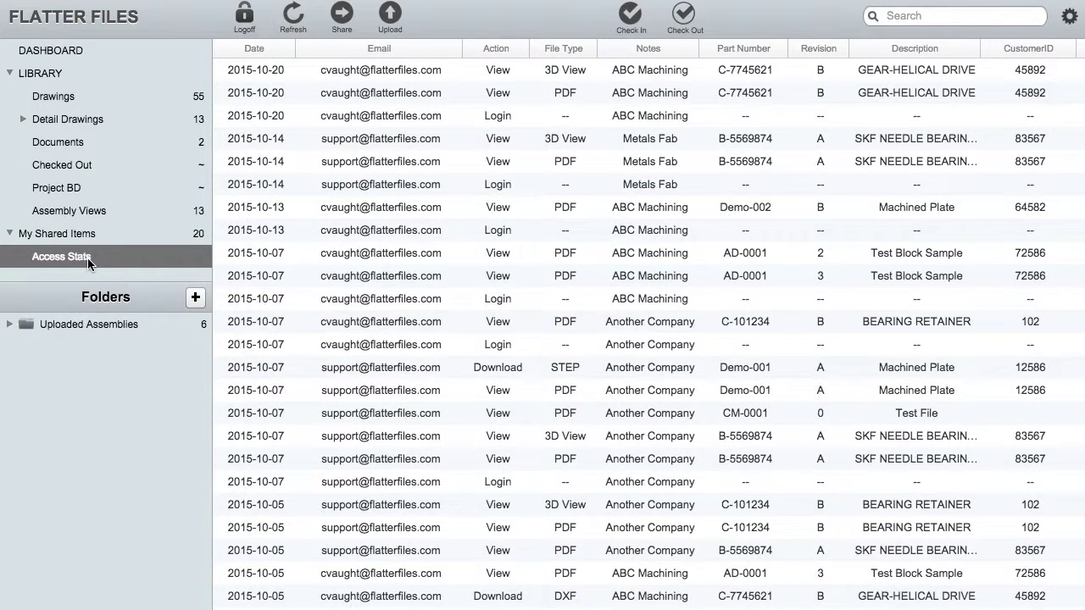
{"action": "left_click", "coordinate": [295, 19]}
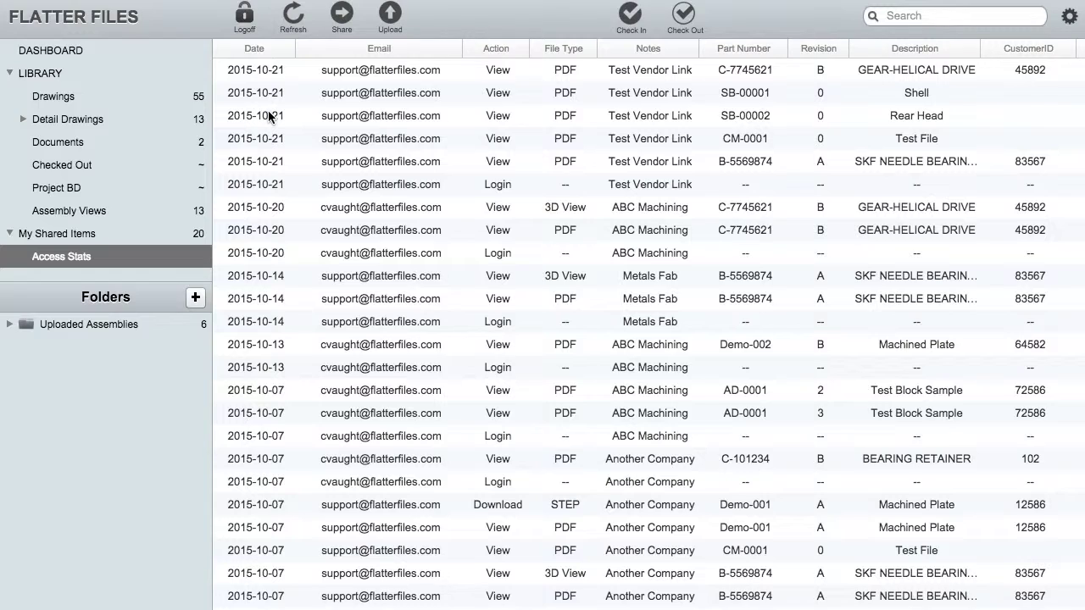
{"action": "left_click", "coordinate": [420, 70]}
{"action": "left_click", "coordinate": [388, 166]}
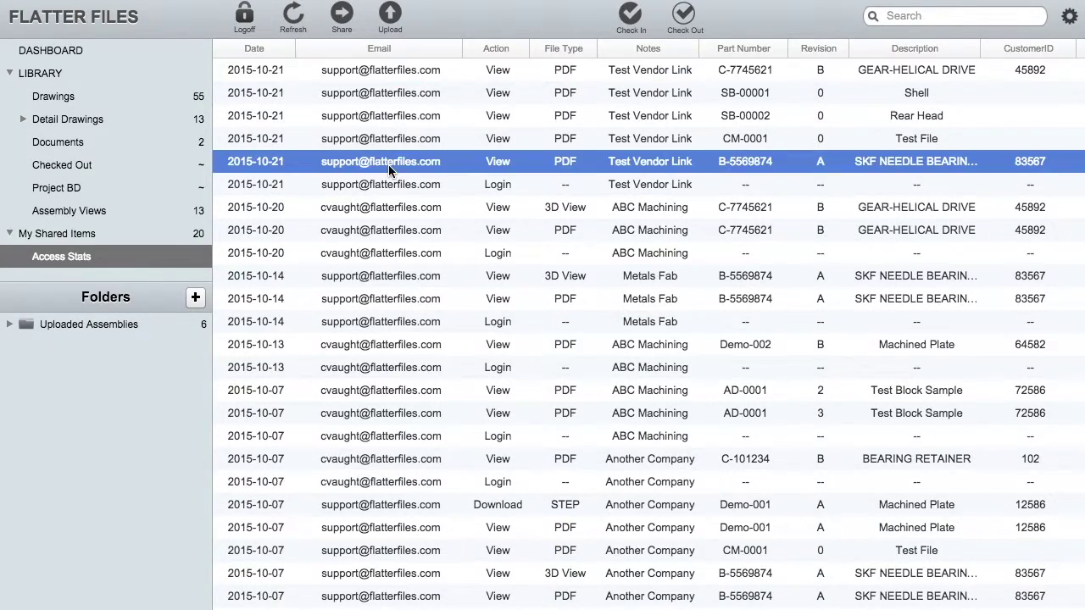
{"action": "left_click", "coordinate": [513, 184]}
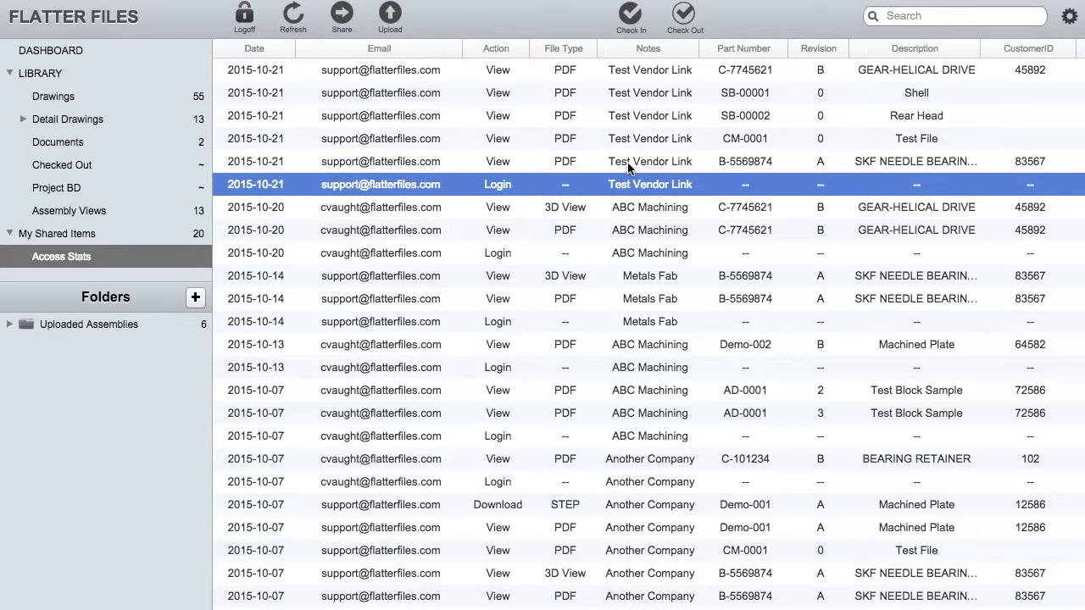
- Review the 2015-10-21 views of B-5569874, CM-0001 Test File, Rear Head, Shell and C-7745621
{"action": "left_click", "coordinate": [628, 166]}
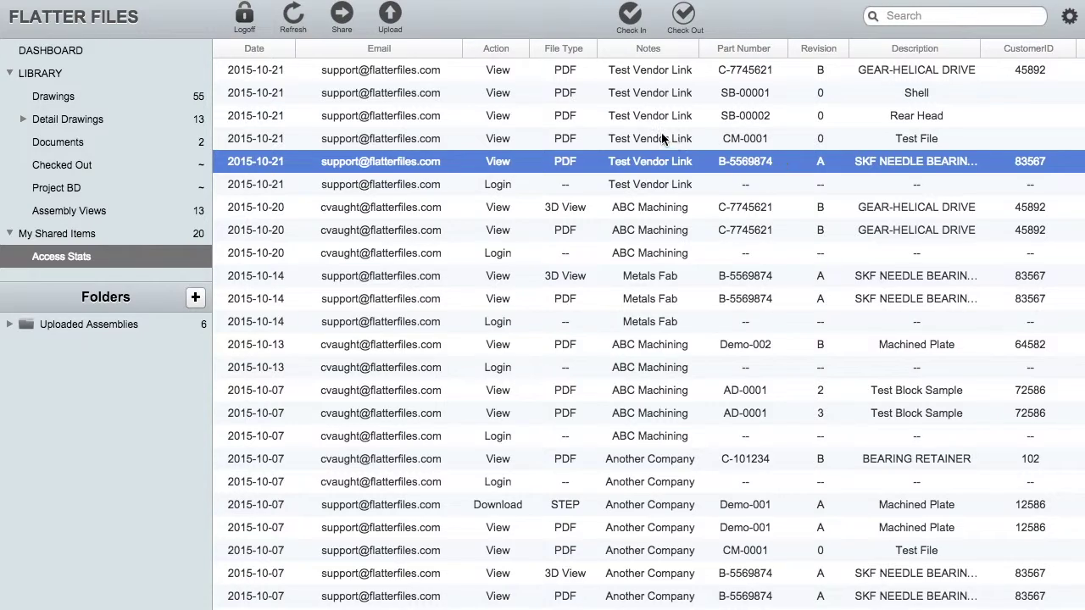
{"action": "left_click", "coordinate": [662, 139]}
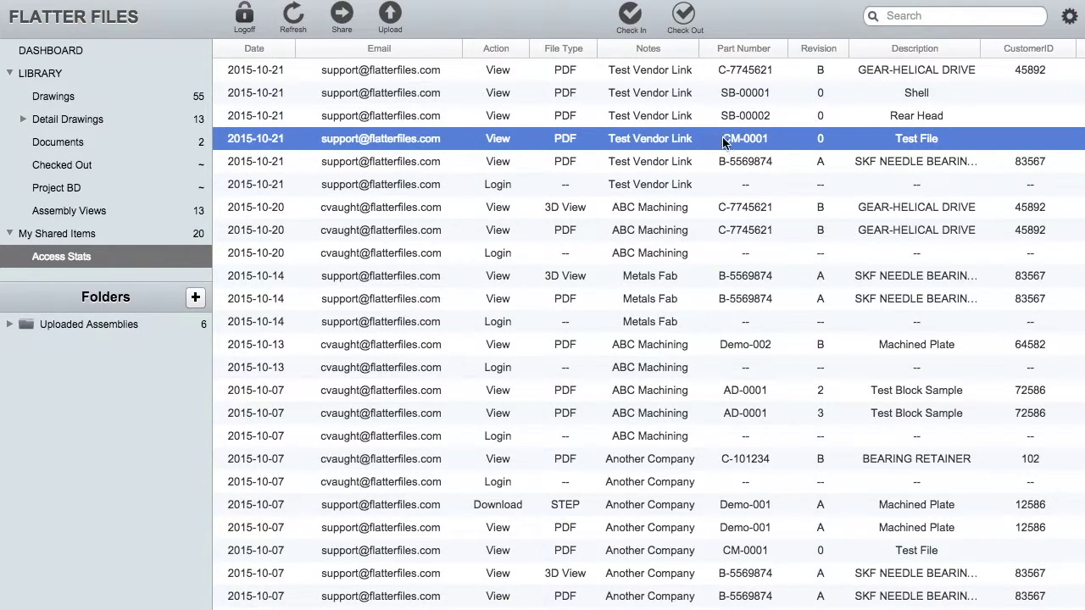
{"action": "left_click", "coordinate": [758, 117]}
{"action": "left_click", "coordinate": [756, 95]}
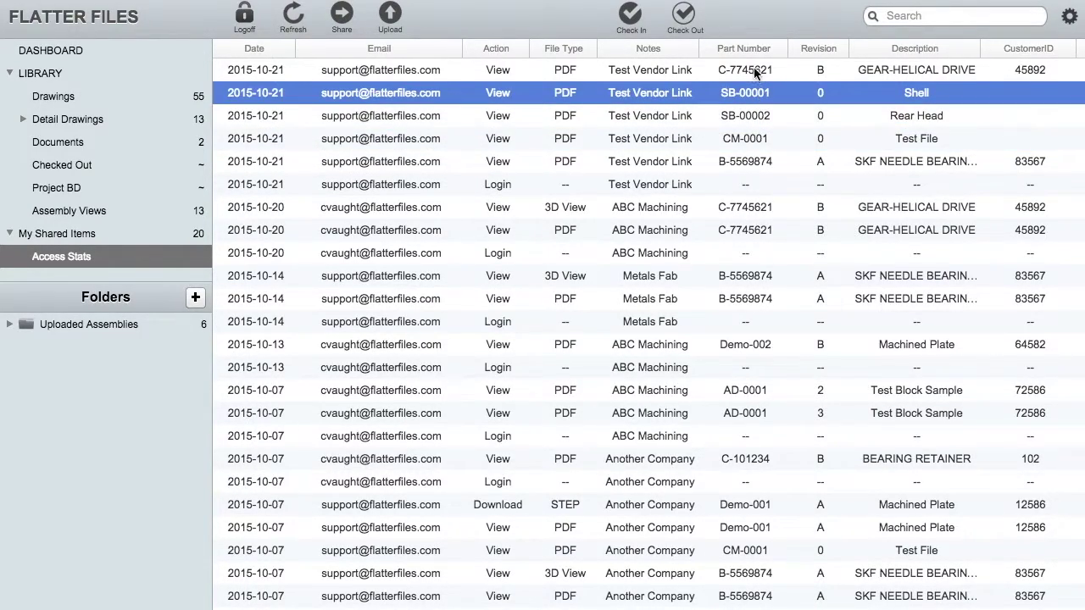
{"action": "left_click", "coordinate": [757, 71]}
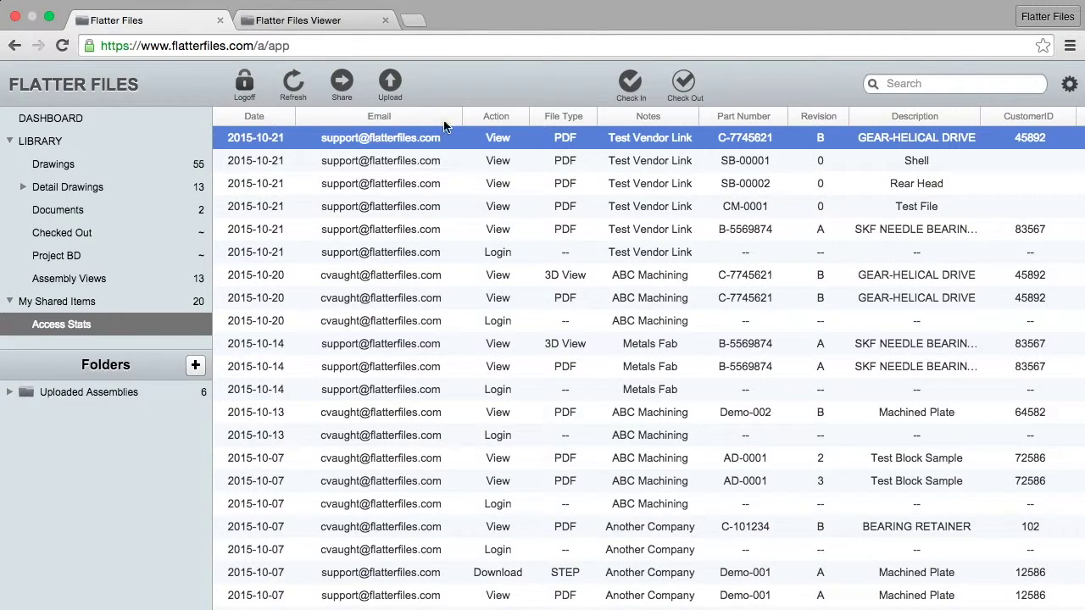
- Download the GEAR-HELICAL DRIVE drawing from the shared viewer as a STEP file
{"action": "left_click", "coordinate": [298, 20]}
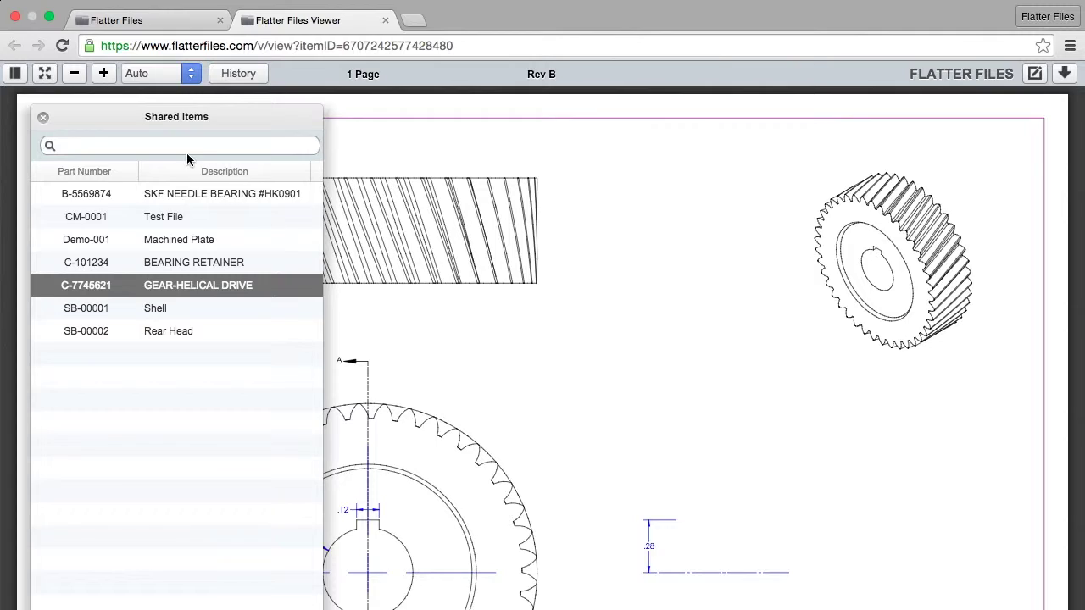
{"action": "left_click", "coordinate": [43, 117]}
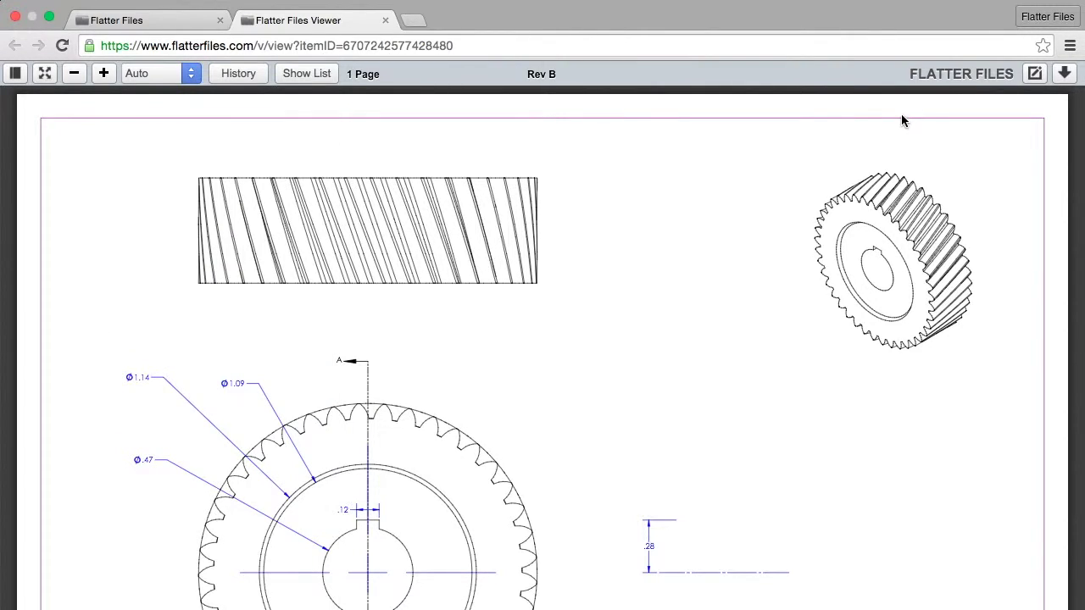
{"action": "left_click", "coordinate": [1063, 81]}
{"action": "left_click", "coordinate": [1027, 146]}
- Refresh Access Stats so the C-7745621 STEP download appears, then check the gear's PDF view entry
{"action": "left_click", "coordinate": [159, 22]}
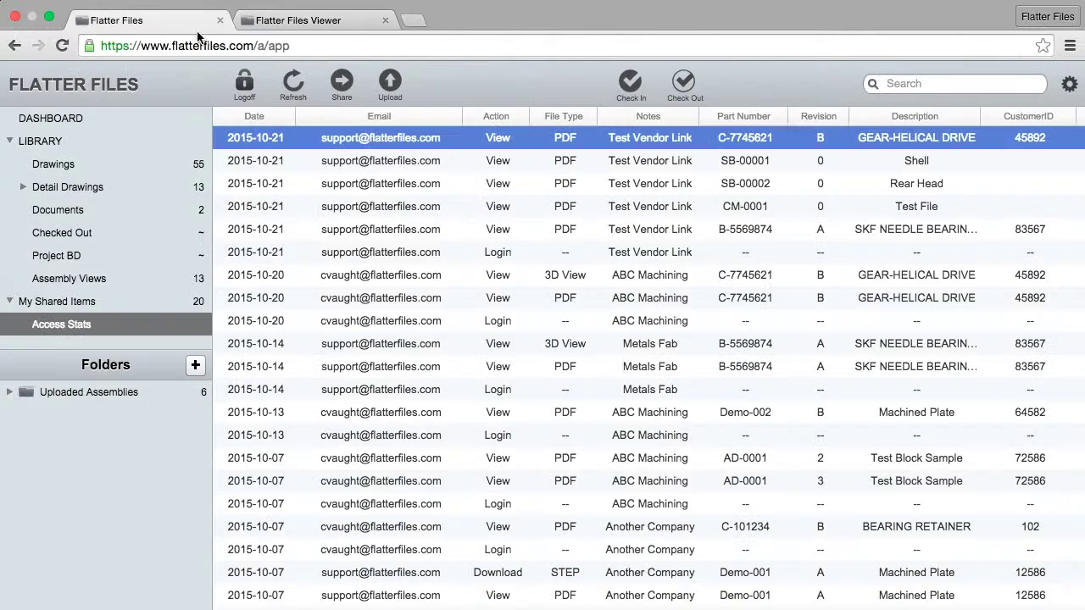
{"action": "left_click", "coordinate": [298, 88]}
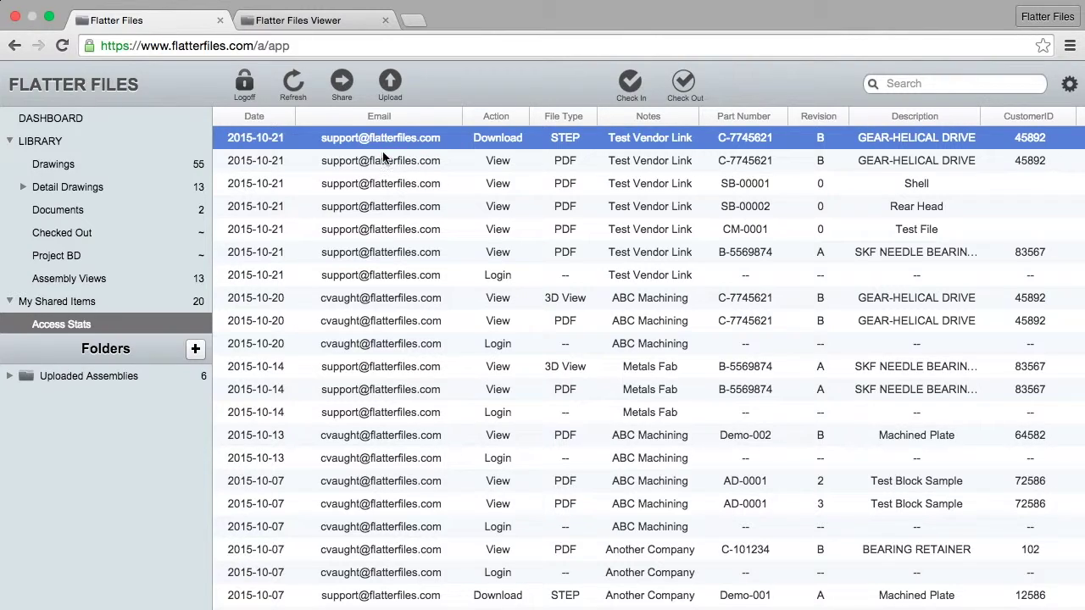
{"action": "left_click", "coordinate": [383, 161]}
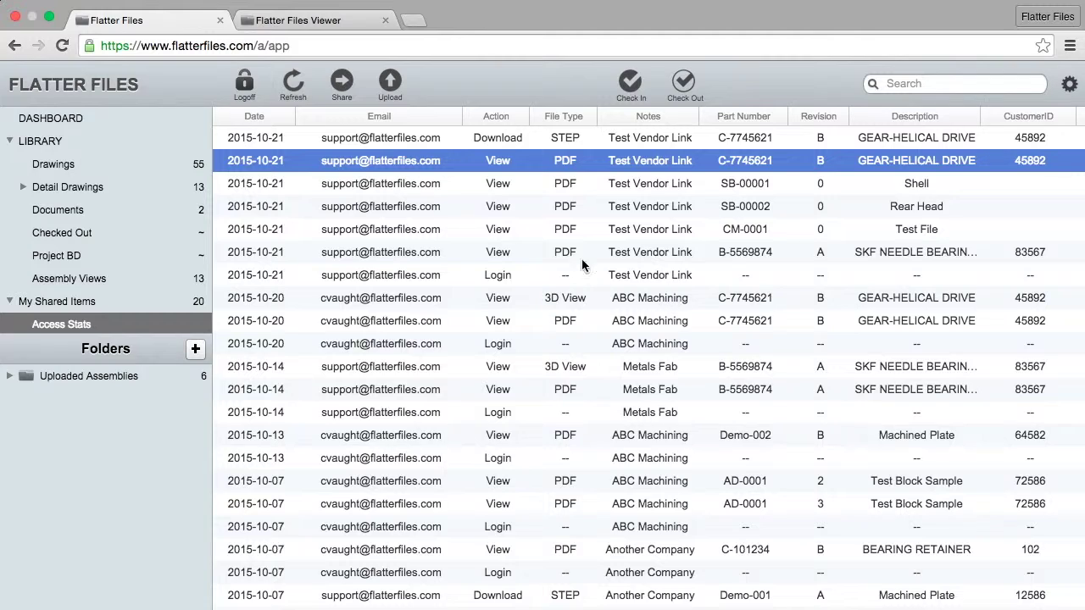
- Highlight the B-5569874, SB-00001 Shell and SB-00002 Rear Head view entries in the log
{"action": "left_click", "coordinate": [482, 257]}
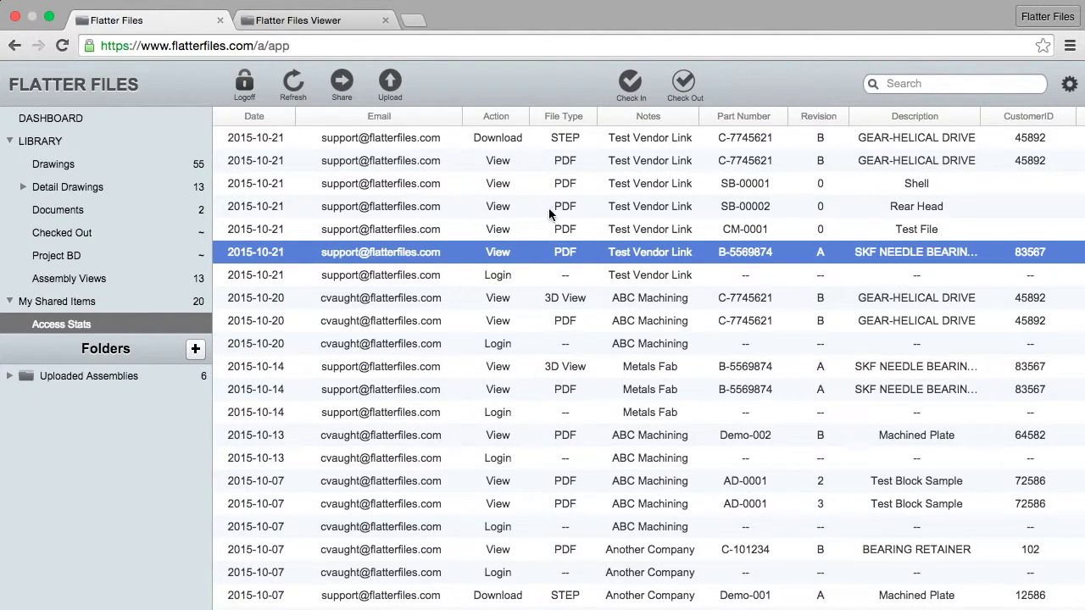
{"action": "left_click", "coordinate": [555, 183]}
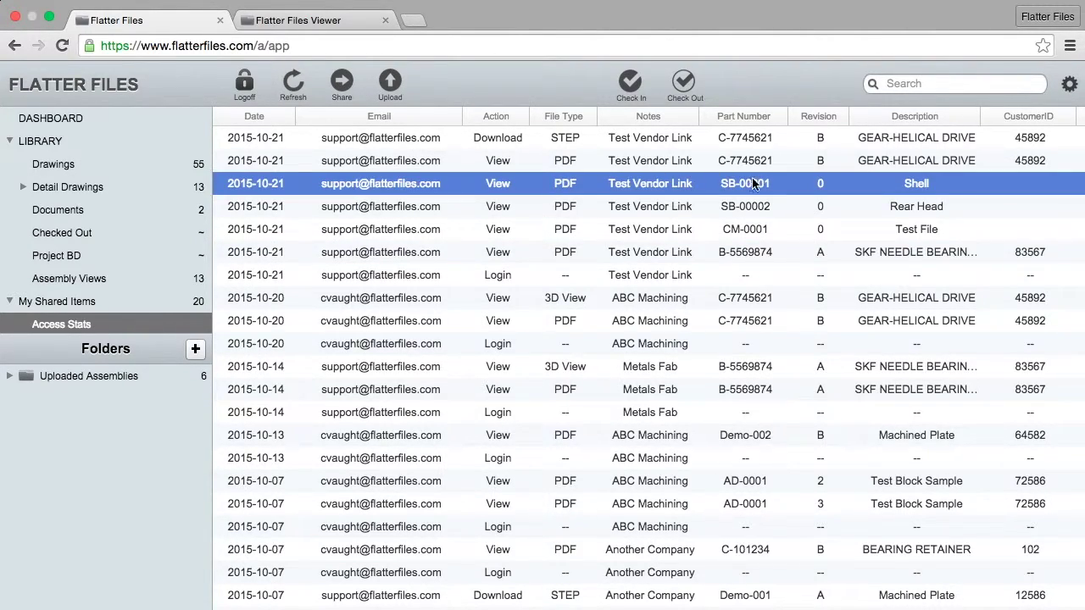
{"action": "left_click", "coordinate": [754, 210]}
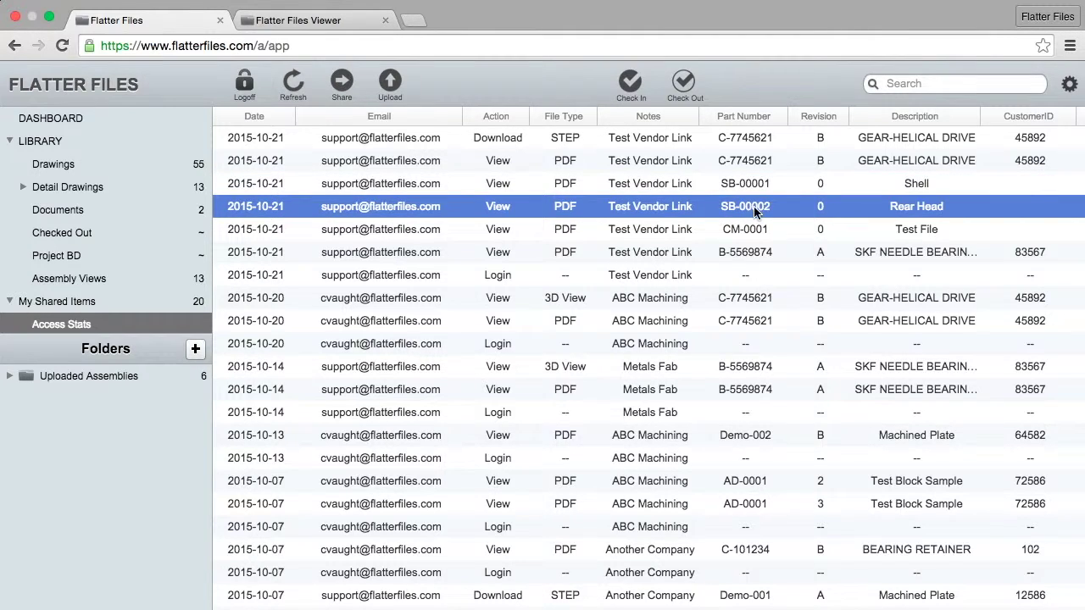
- Load the SB-00002 Rear Head drawing in the shared viewer and return to Access Stats
{"action": "left_click", "coordinate": [302, 13]}
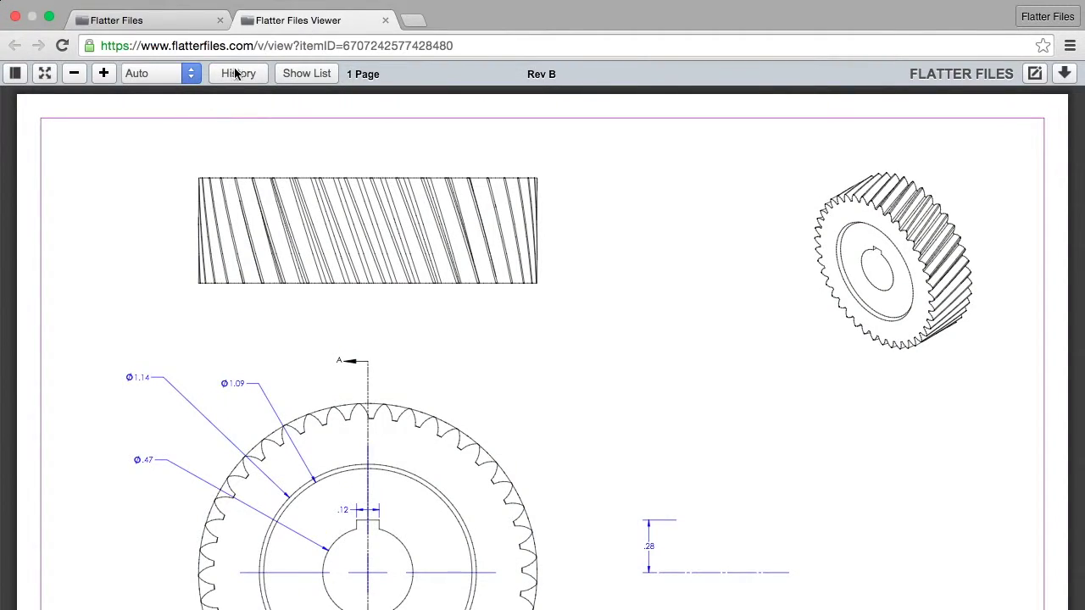
{"action": "left_click", "coordinate": [305, 74]}
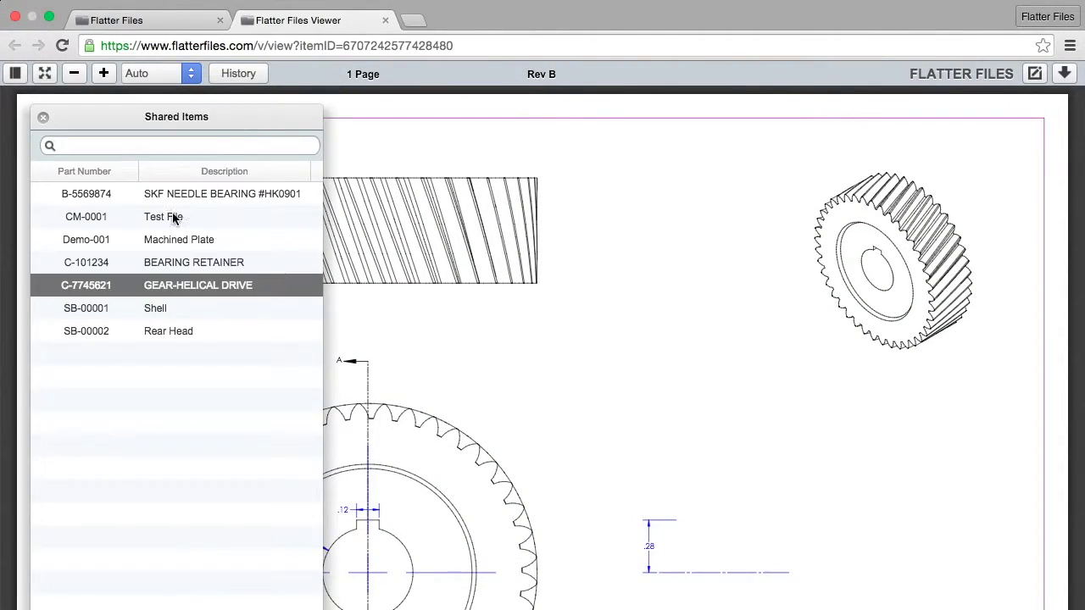
{"action": "left_click", "coordinate": [146, 332]}
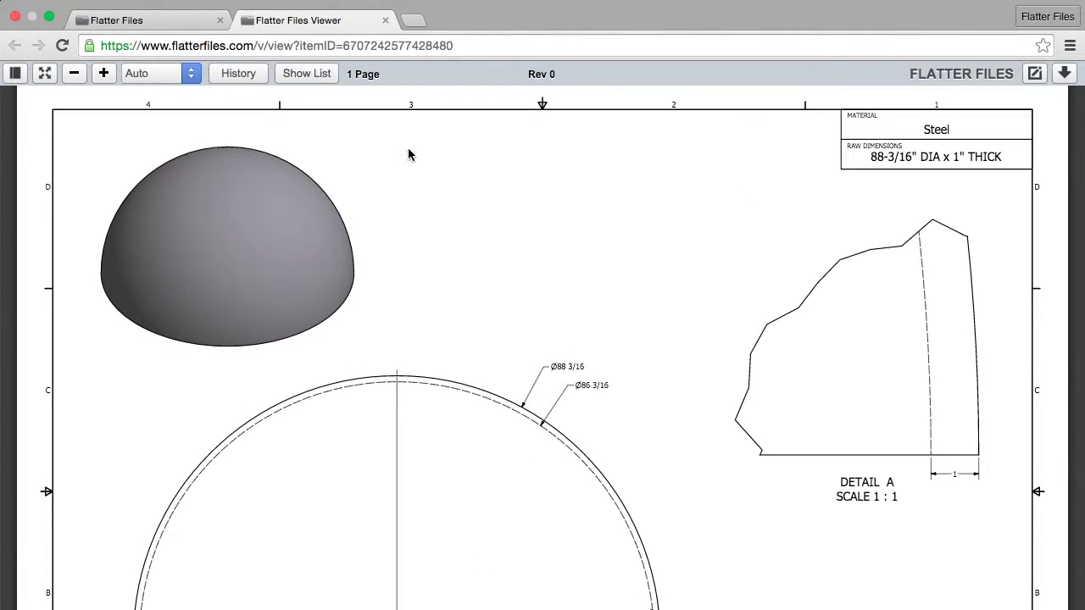
{"action": "left_click", "coordinate": [152, 24]}
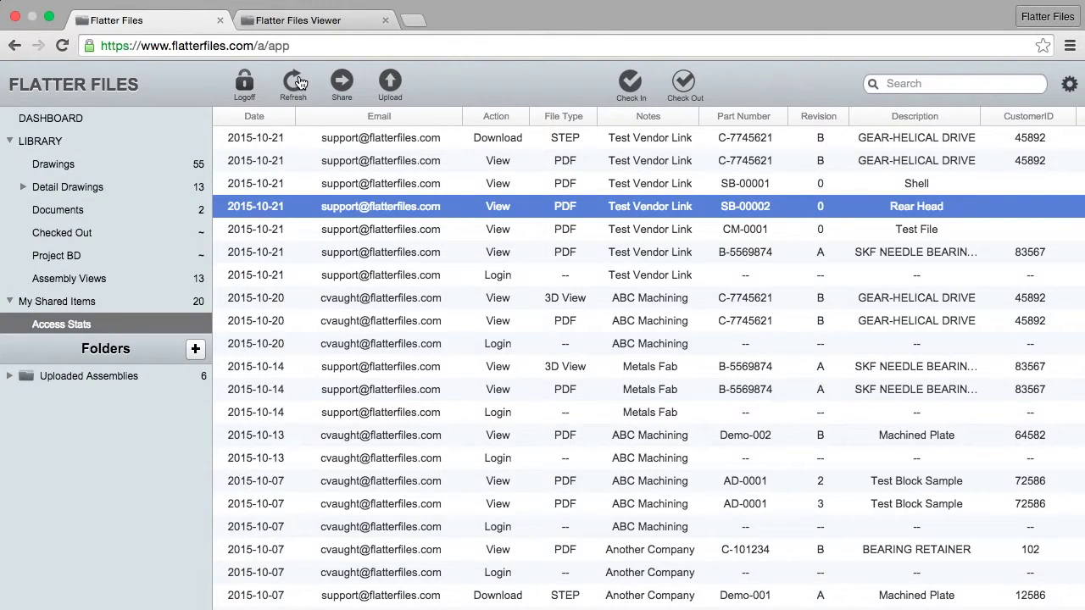